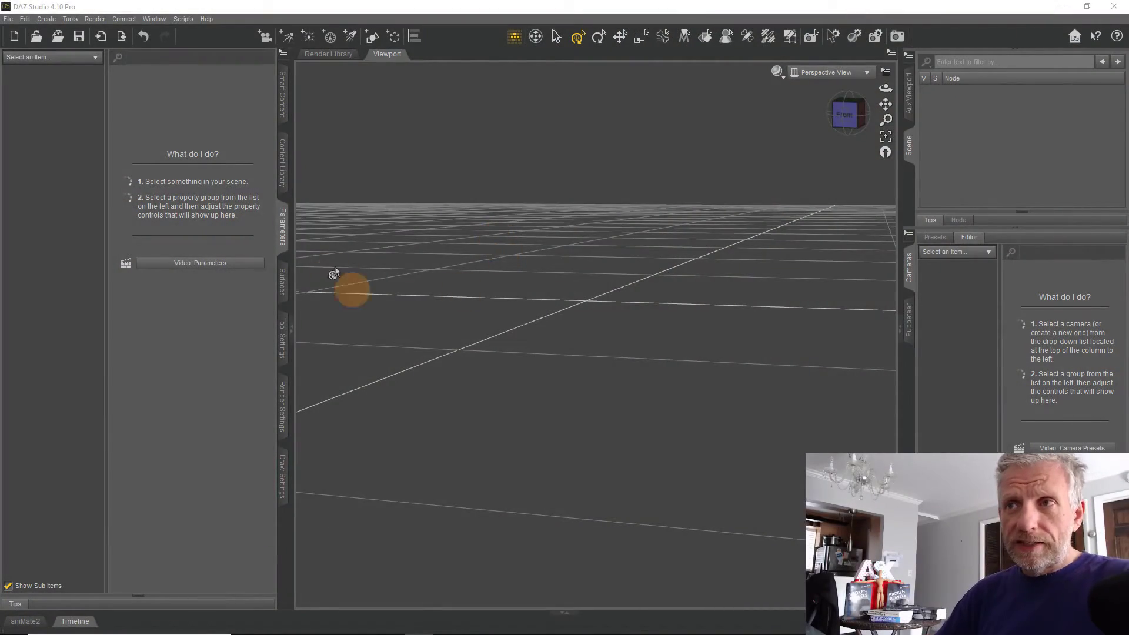
- Create a 1 m Plane primitive at the world centre with Primary Axis set to Z Positive
left_click(45, 19)
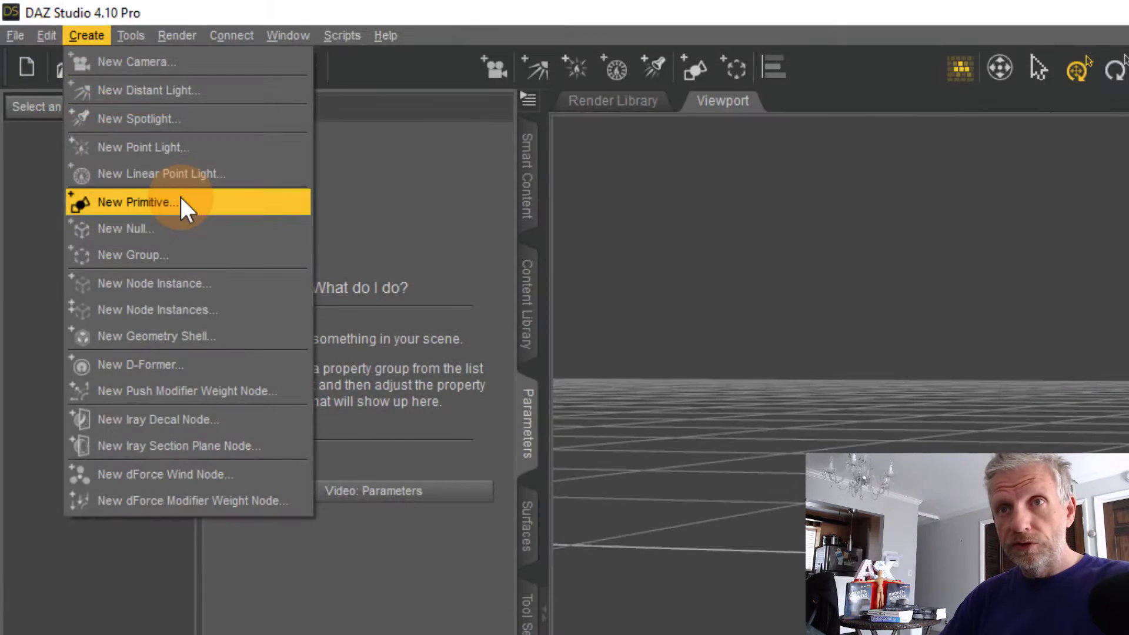
left_click(97, 109)
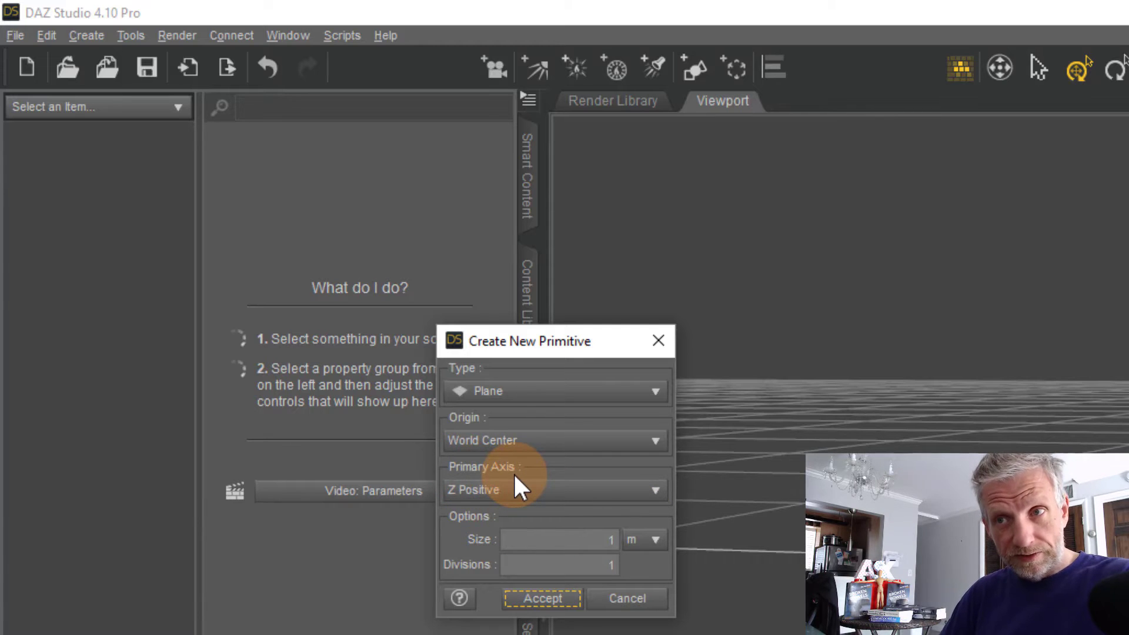
left_click(582, 498)
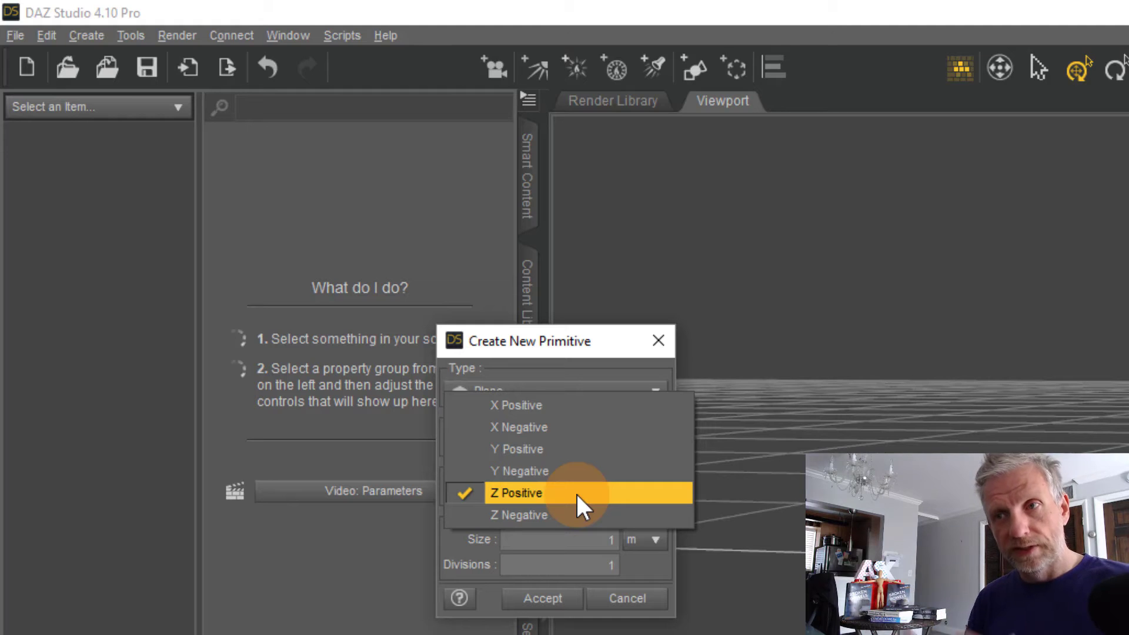
left_click(576, 492)
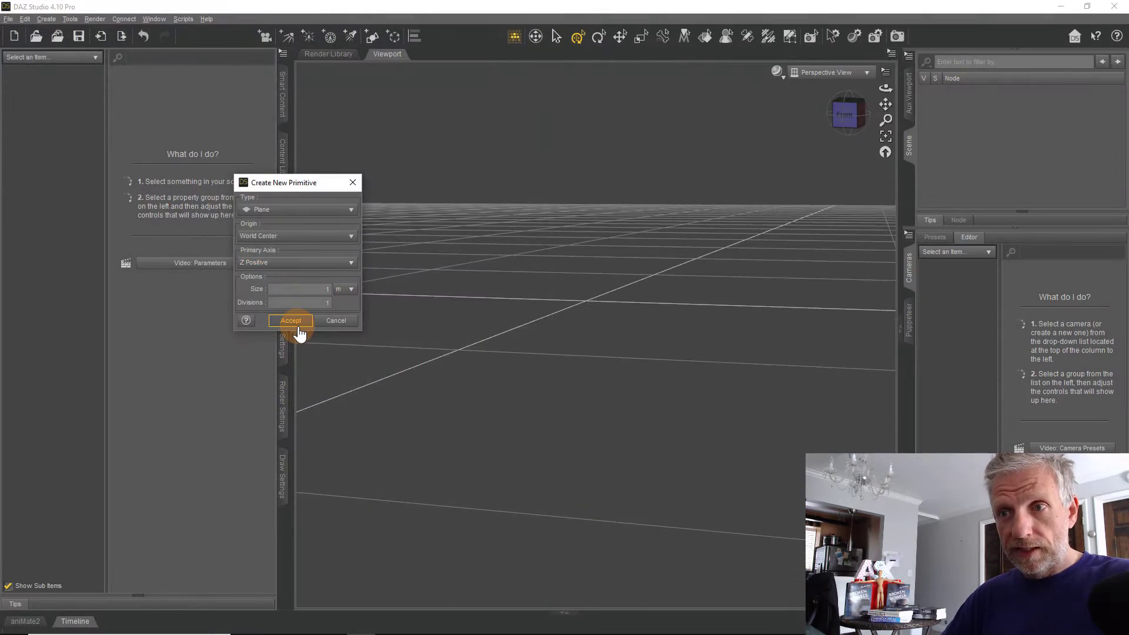
left_click(299, 323)
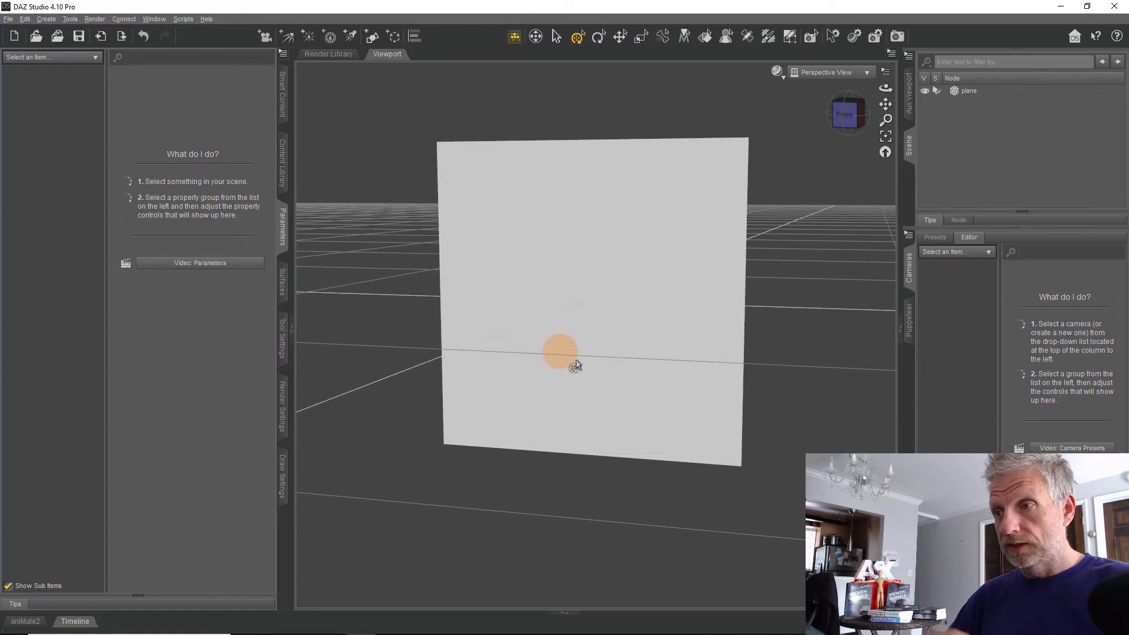
- Orbit around the new plane and select it
mouse_move(489, 398)
left_mouse_down("alt")
mouse_move(544, 313)
mouse_move(572, 315)
mouse_move(565, 309)
mouse_move(588, 313)
mouse_move(557, 312)
mouse_move(589, 399)
left_mouse_up("alt")
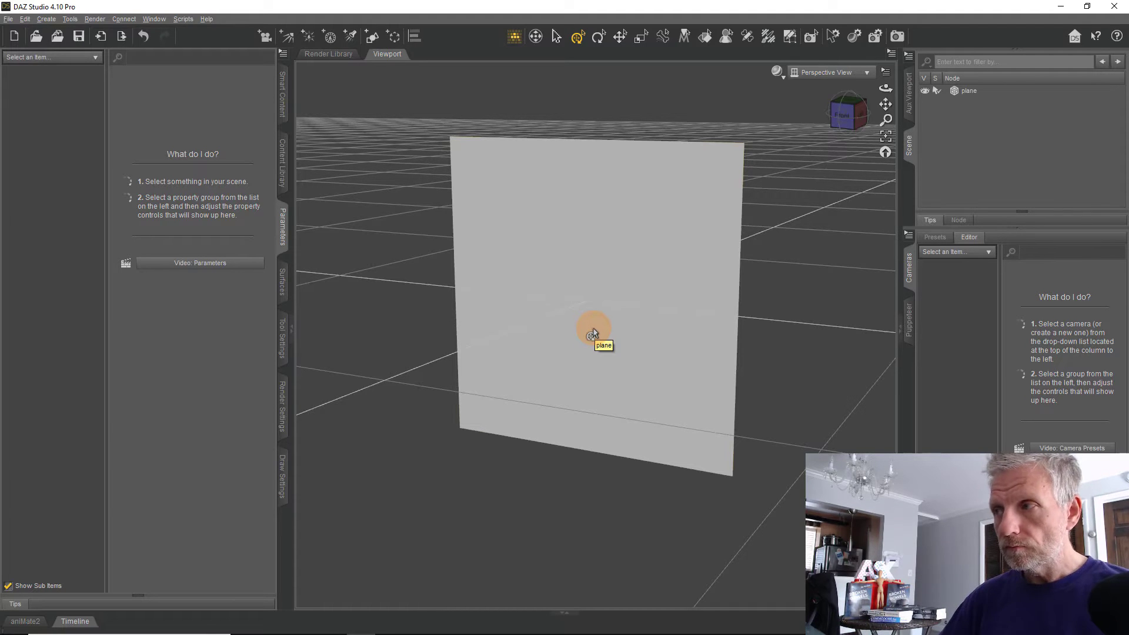
left_click(562, 277)
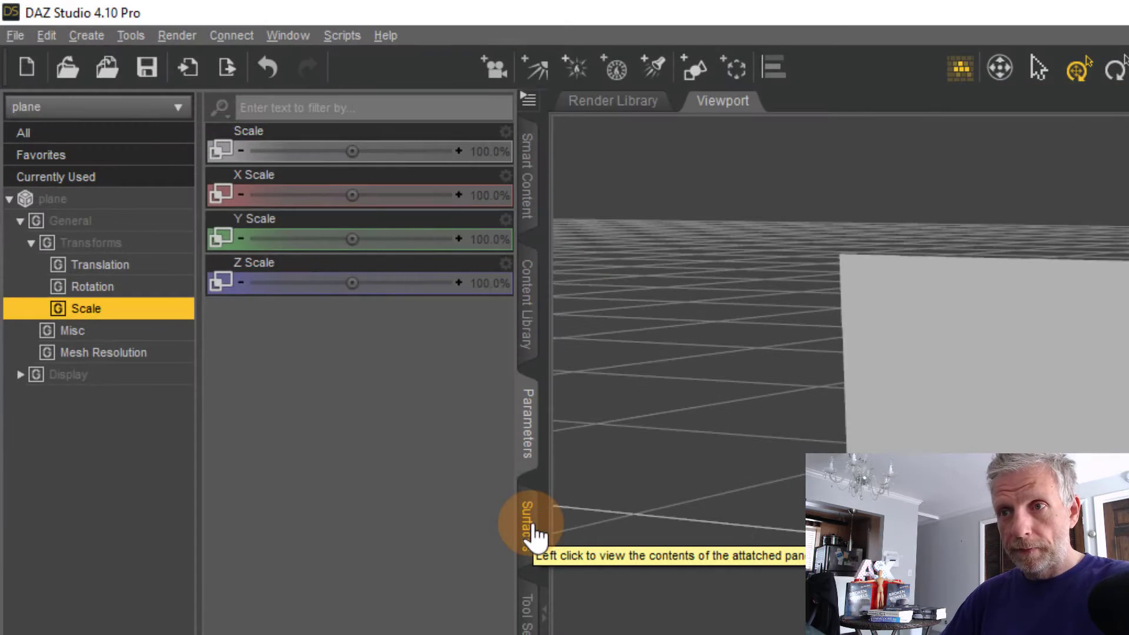
- Inspect the plane's Default surface and Diffuse colour settings in the Surfaces pane
left_click(535, 534)
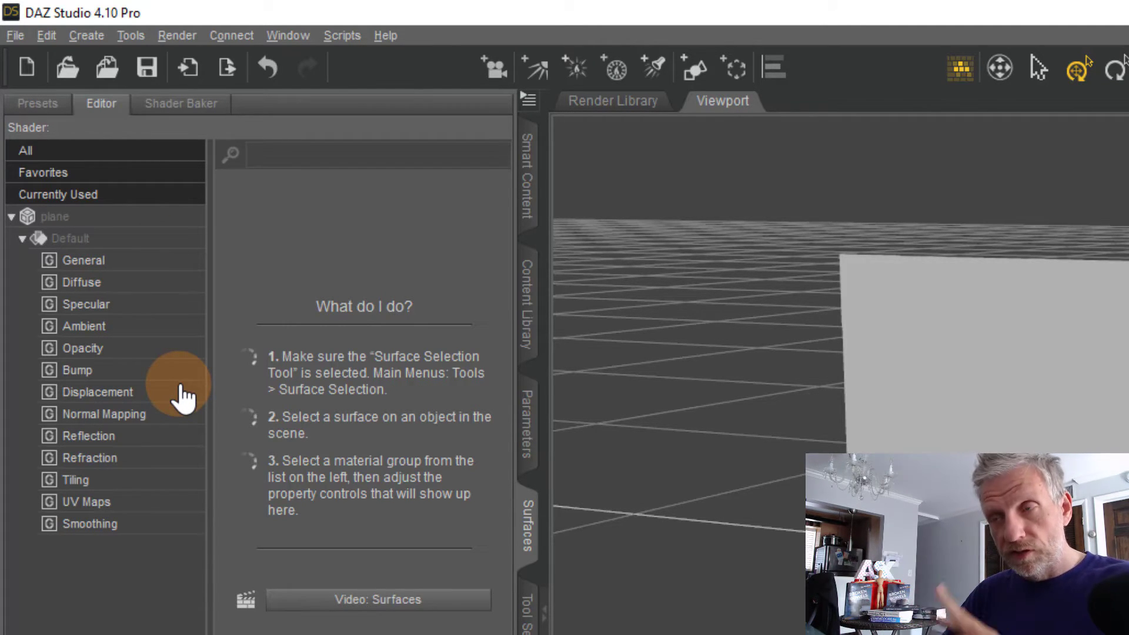
left_click(160, 262)
left_click(133, 283)
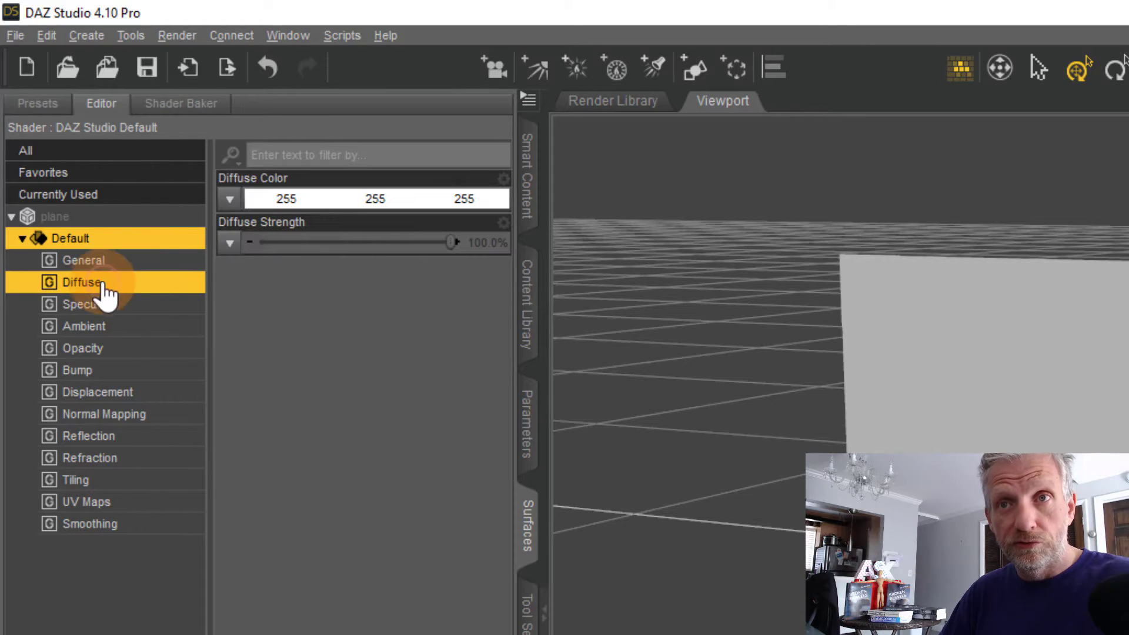
left_click(230, 202)
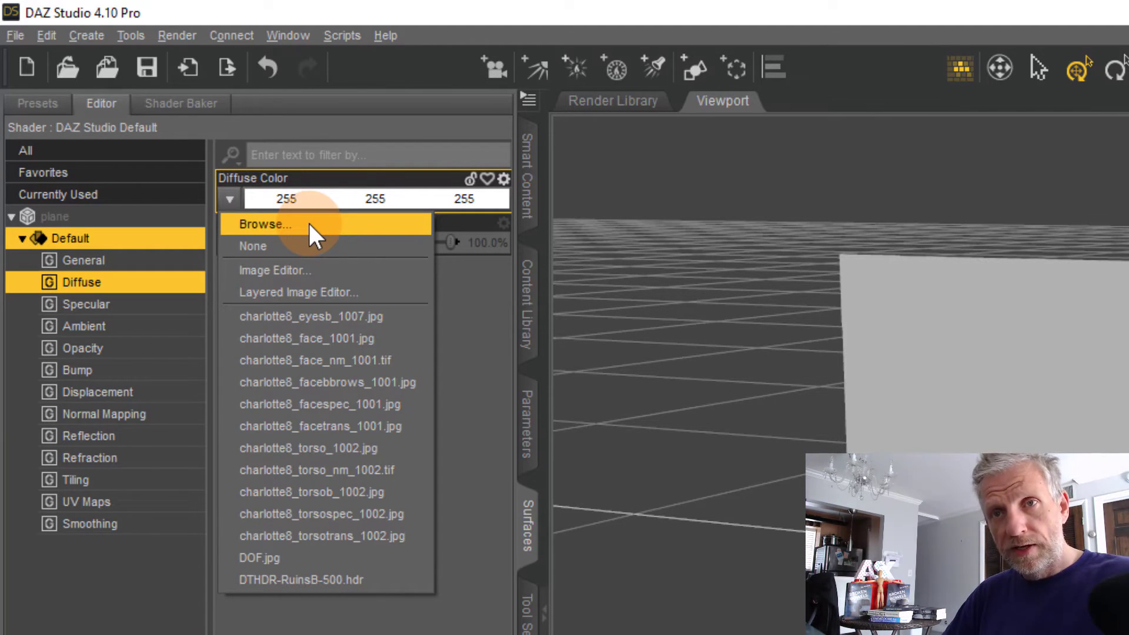
left_click(324, 616)
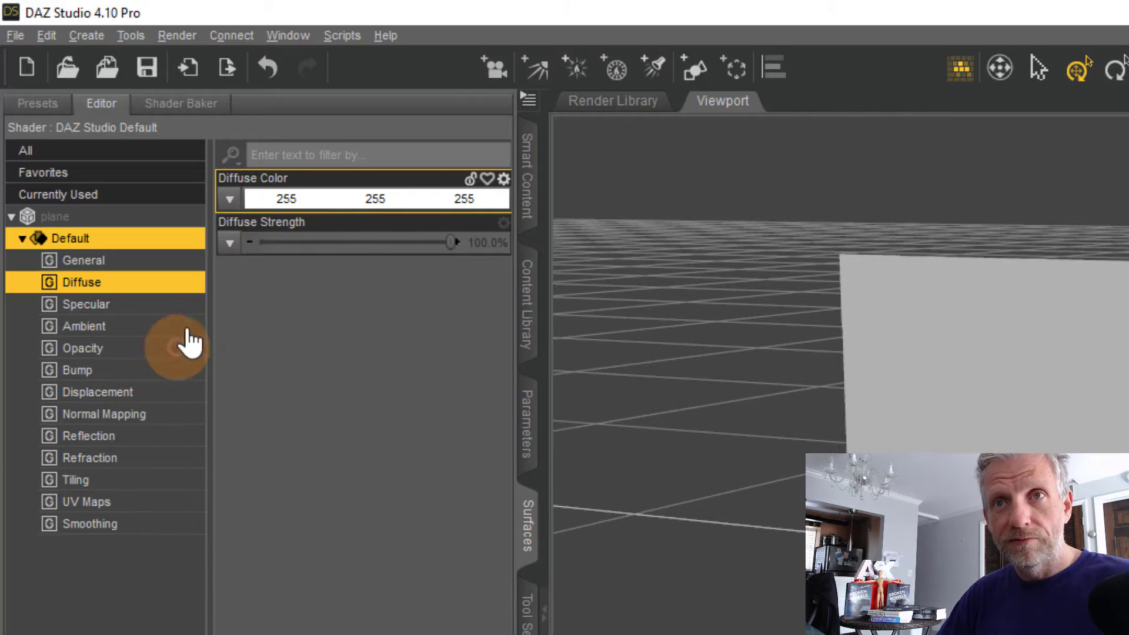
left_click(102, 218)
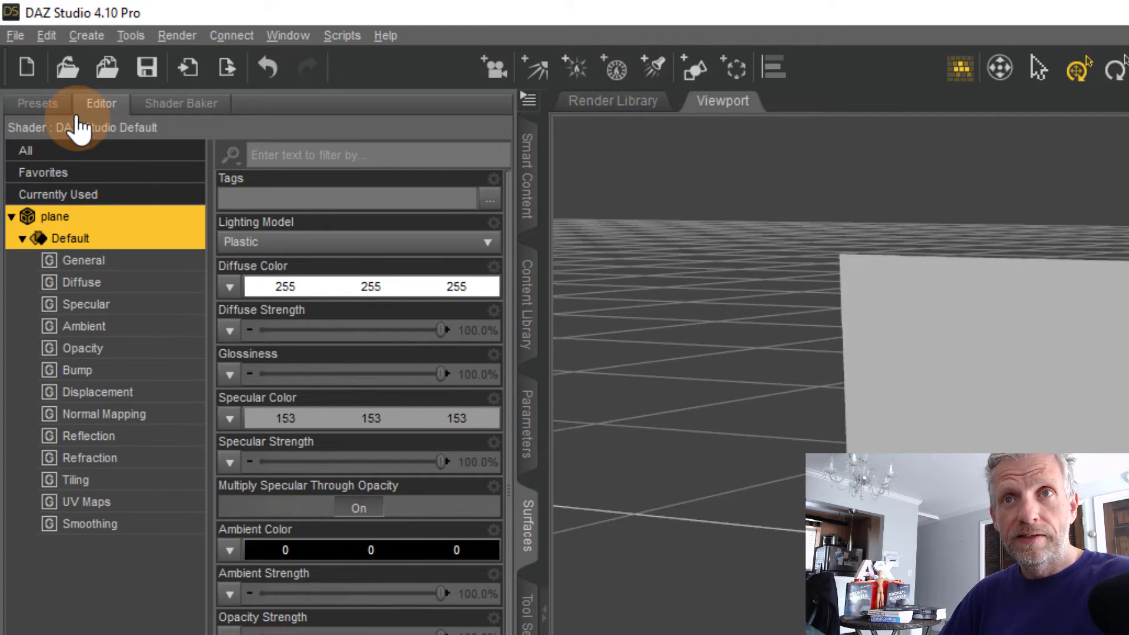
- Apply the !Iray Uber Base shader preset from Presets > Shaders > Iray to the plane
left_click(52, 106)
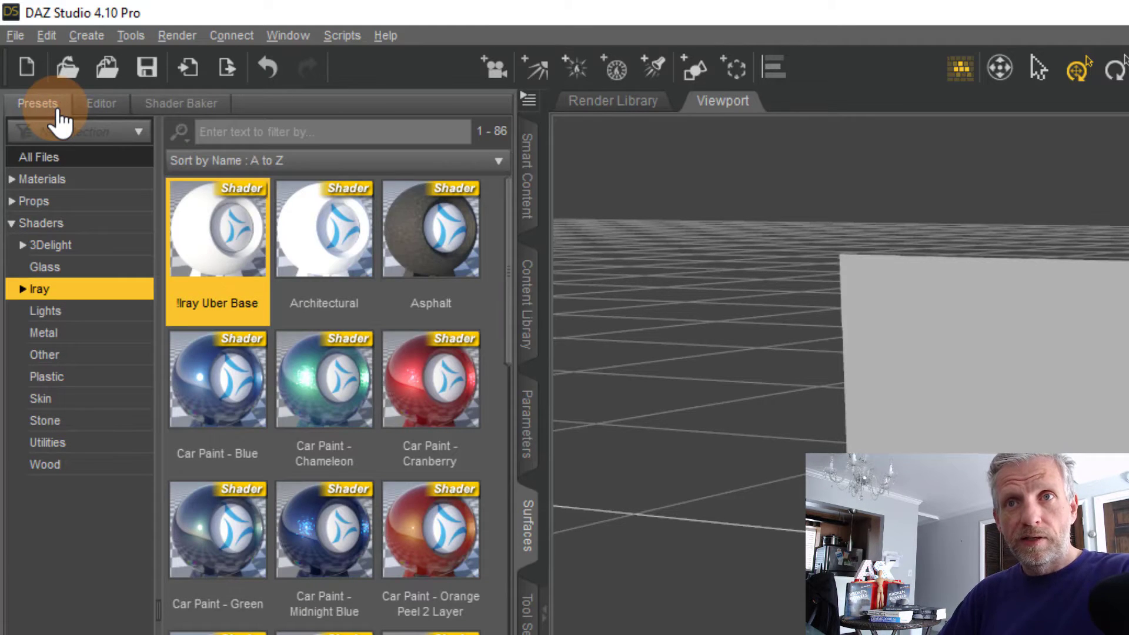
left_click(54, 225)
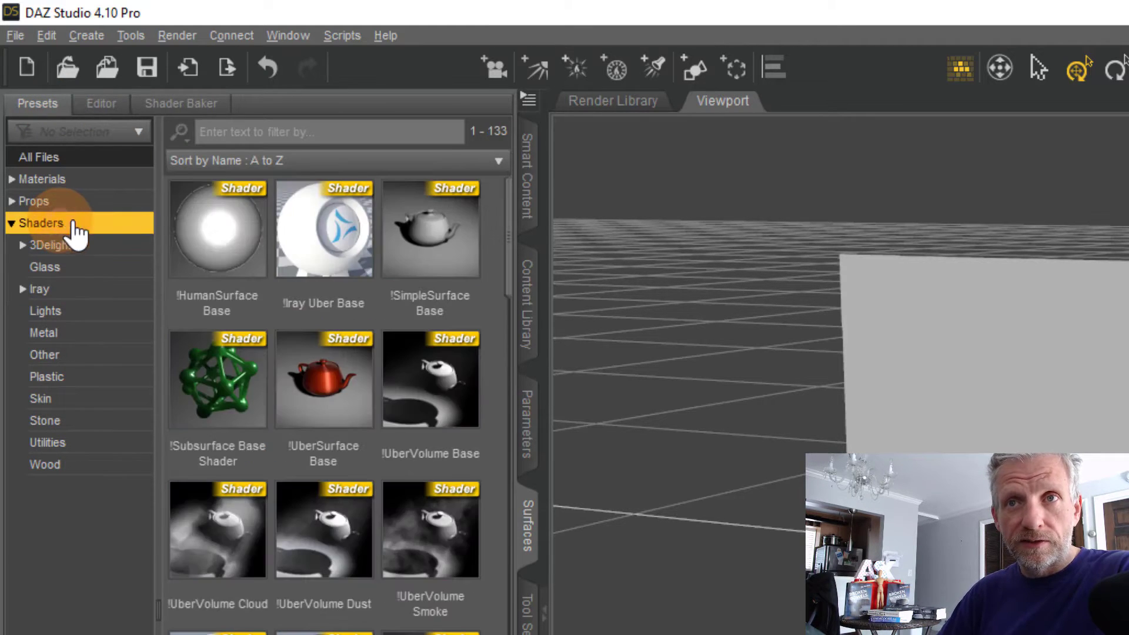
left_click(100, 290)
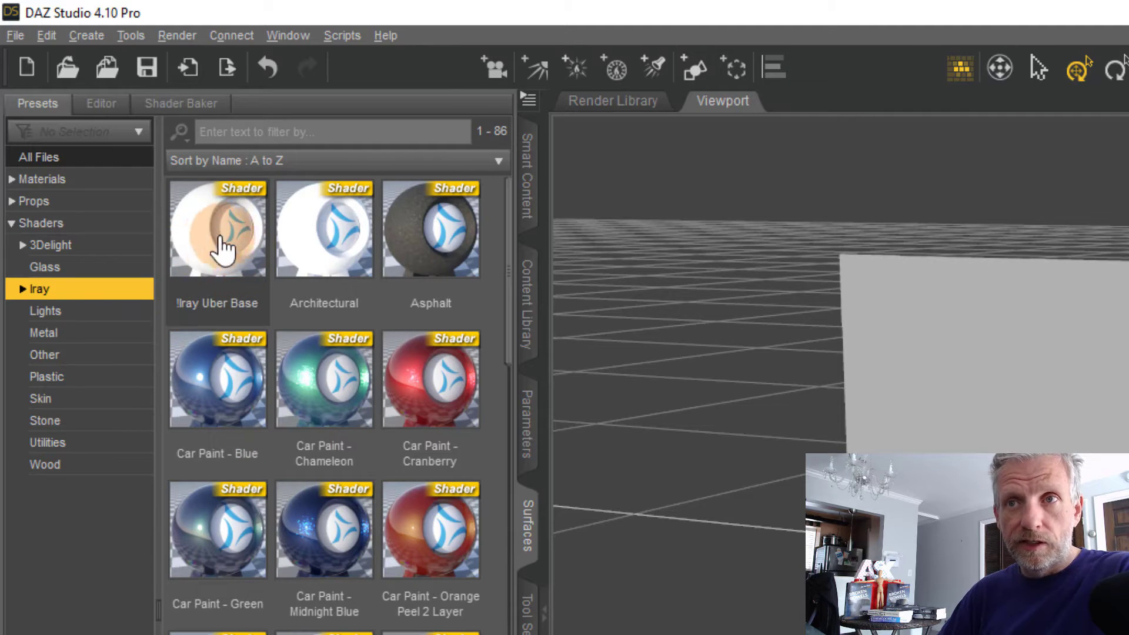
mouse_move(217, 231)
double_click(218, 268)
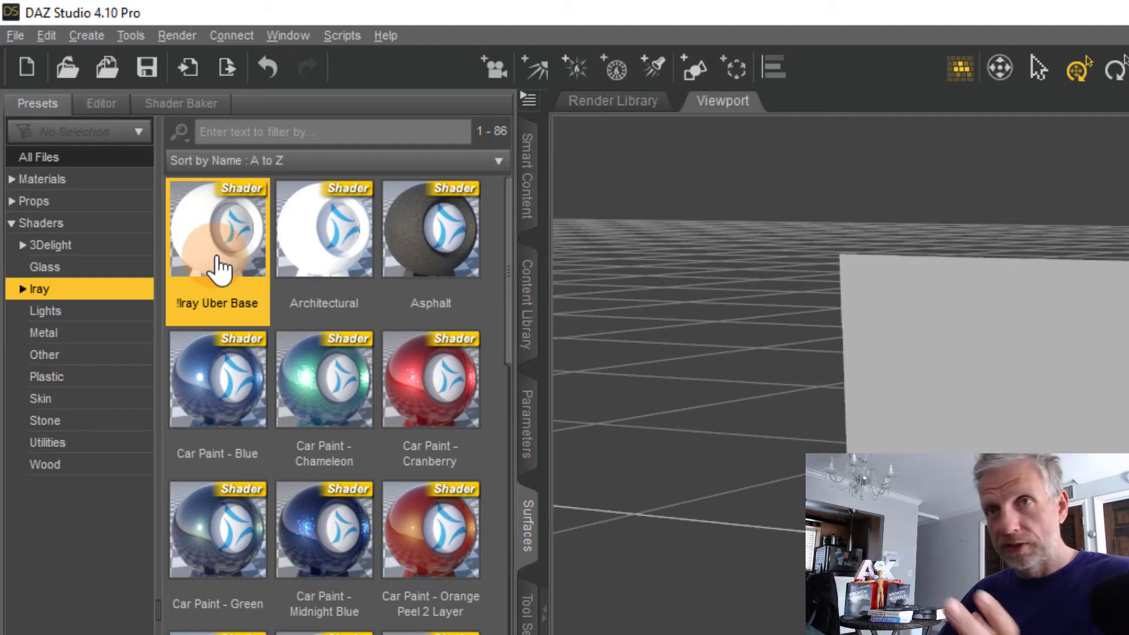
- Bring up the Base Color image choices in the Editor's Base group
left_click(104, 105)
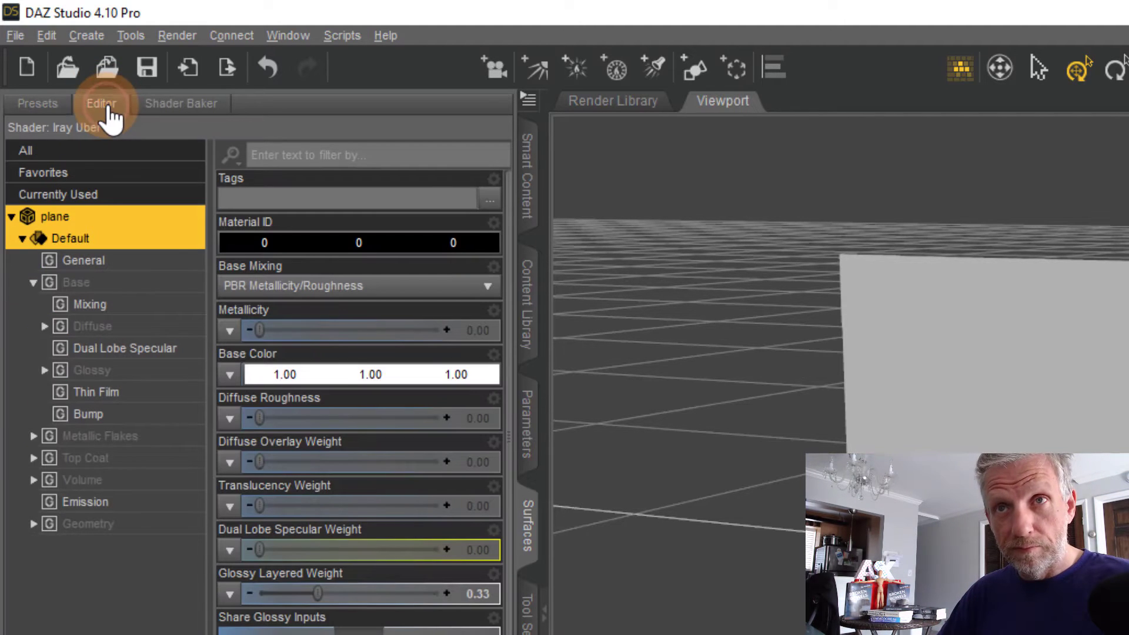
left_click(33, 282)
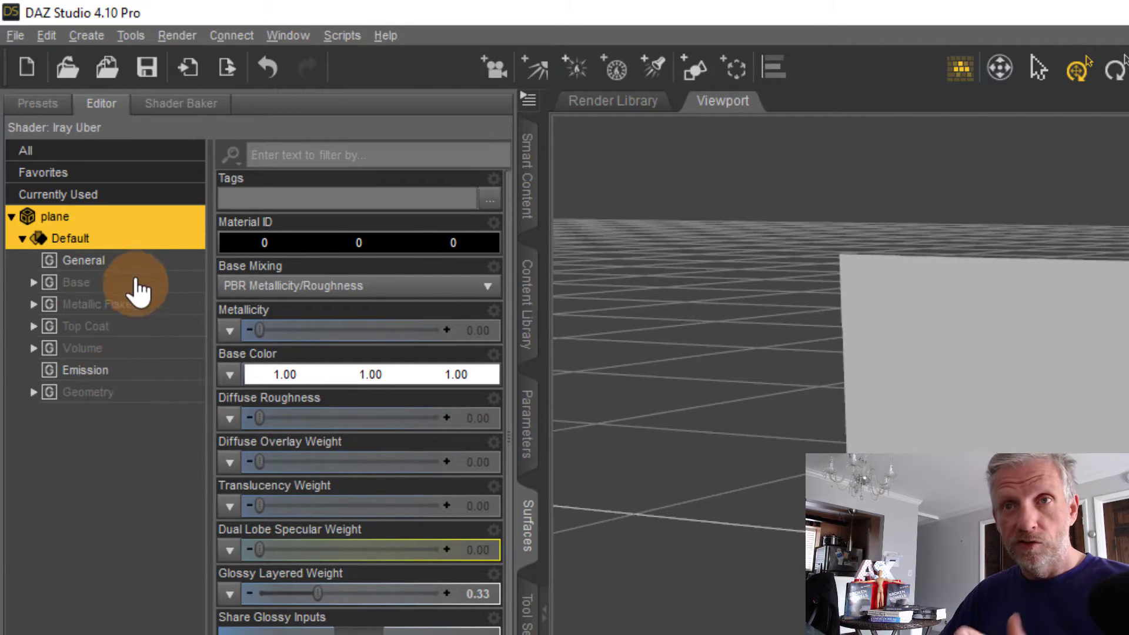
left_click(118, 284)
left_click(32, 282)
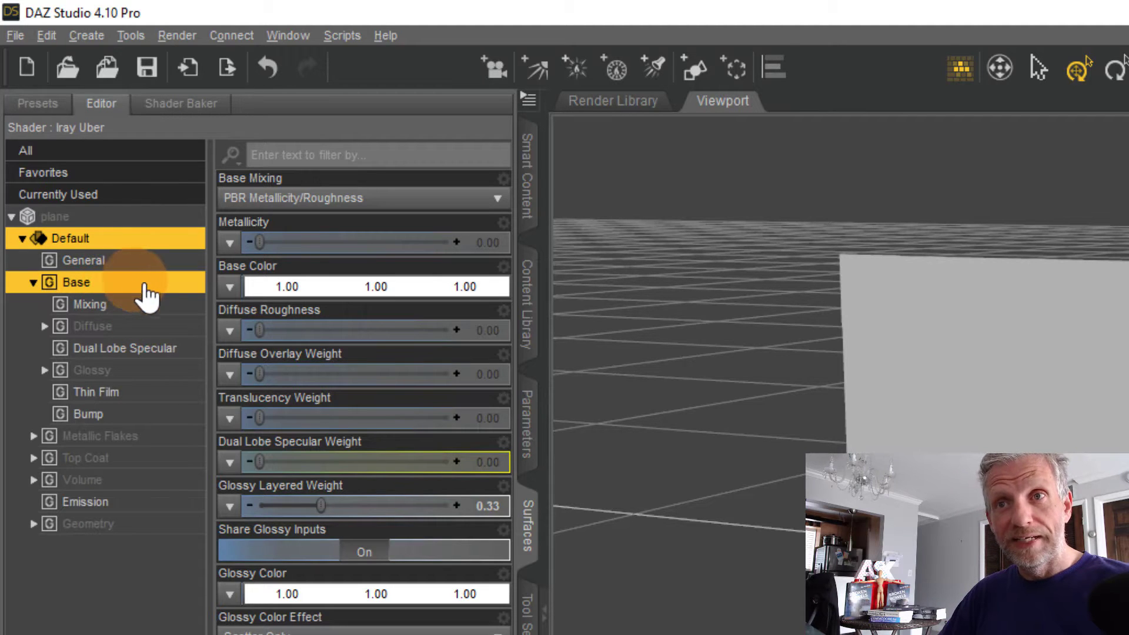
left_click(231, 288)
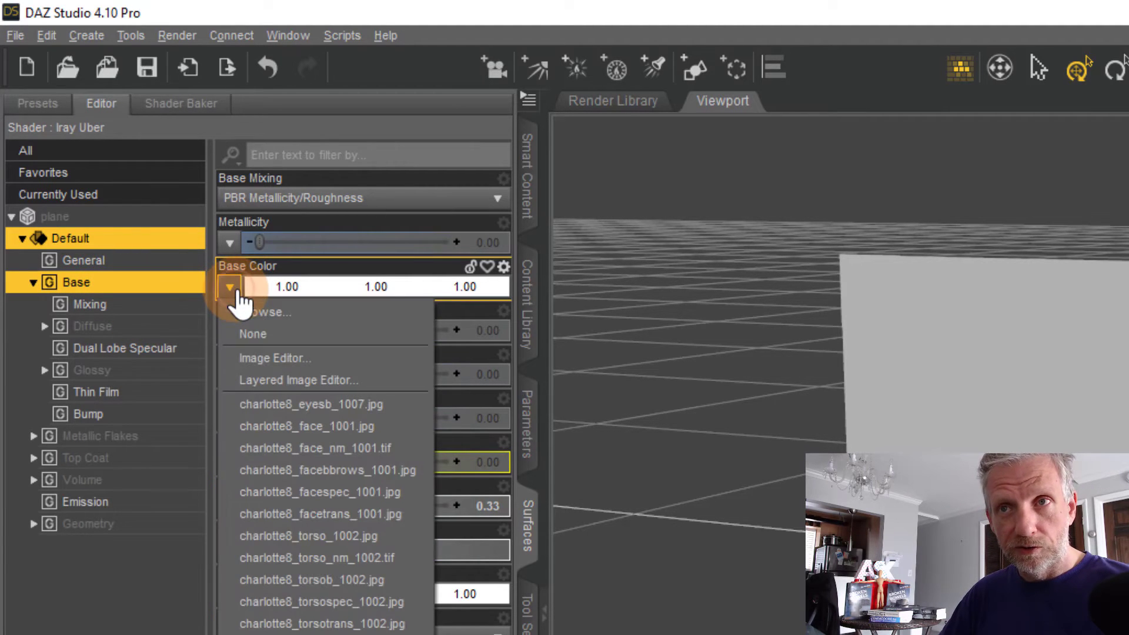
- Browse to DOF.jpg and load it as the plane's Base Color image
left_click(316, 311)
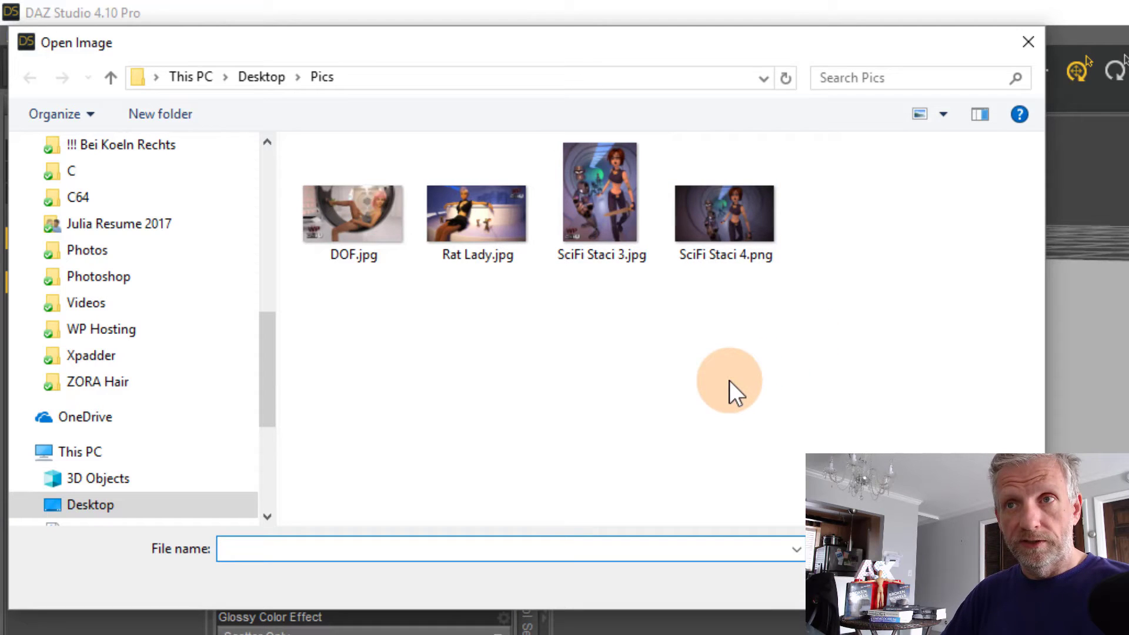
left_click(384, 228)
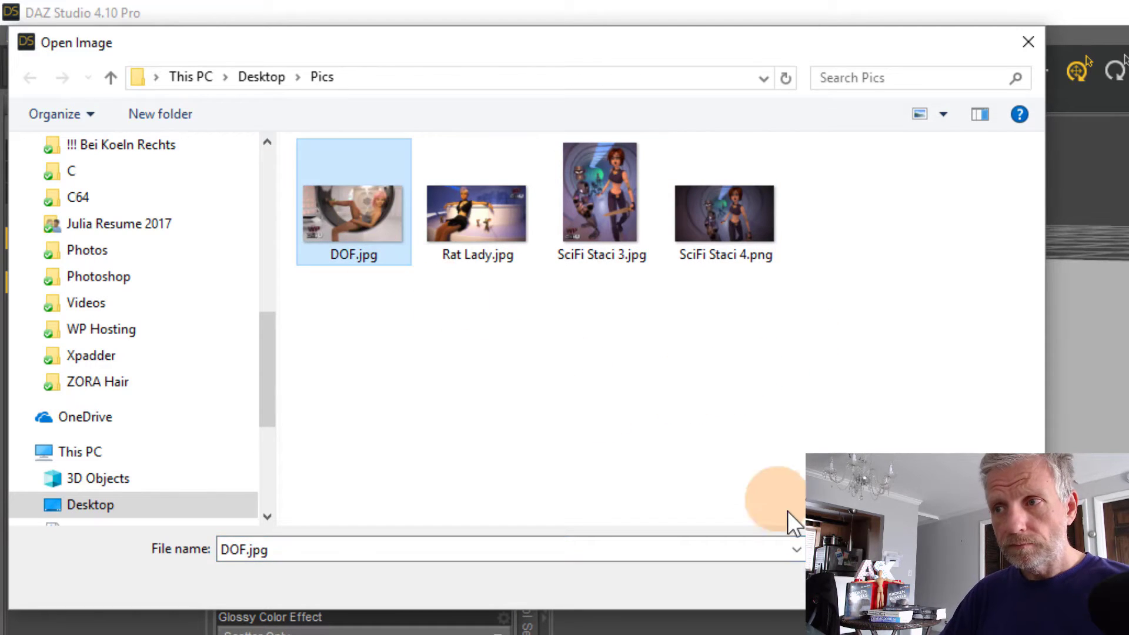
key("Return")
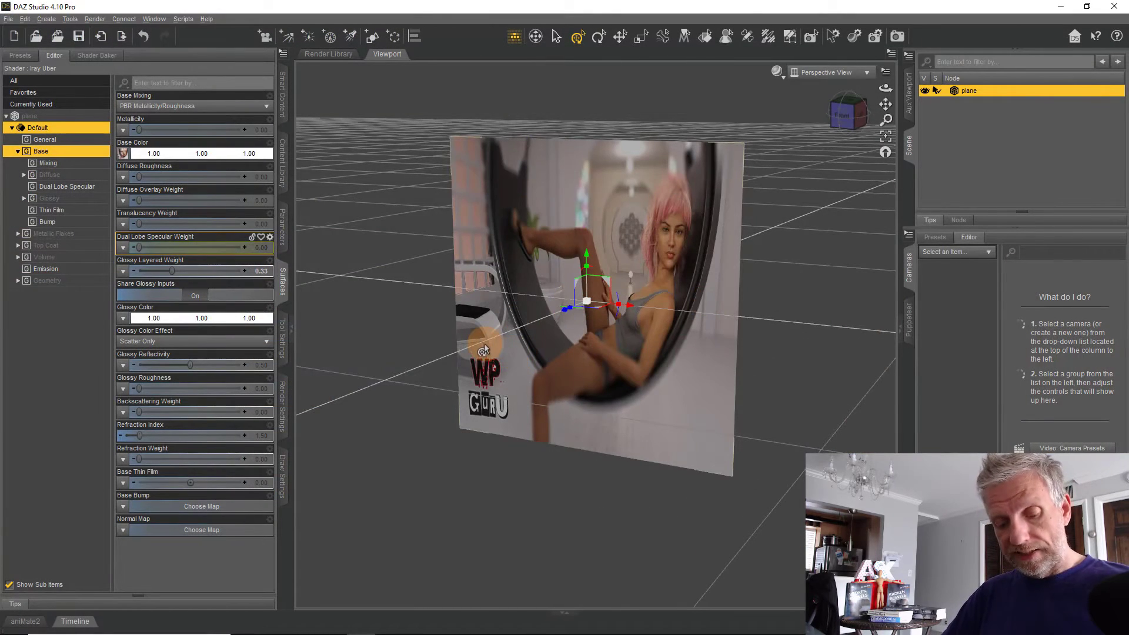
- Orbit the view to look face-on at the textured picture plane
left_click_drag(483, 351, 564, 313, "alt")
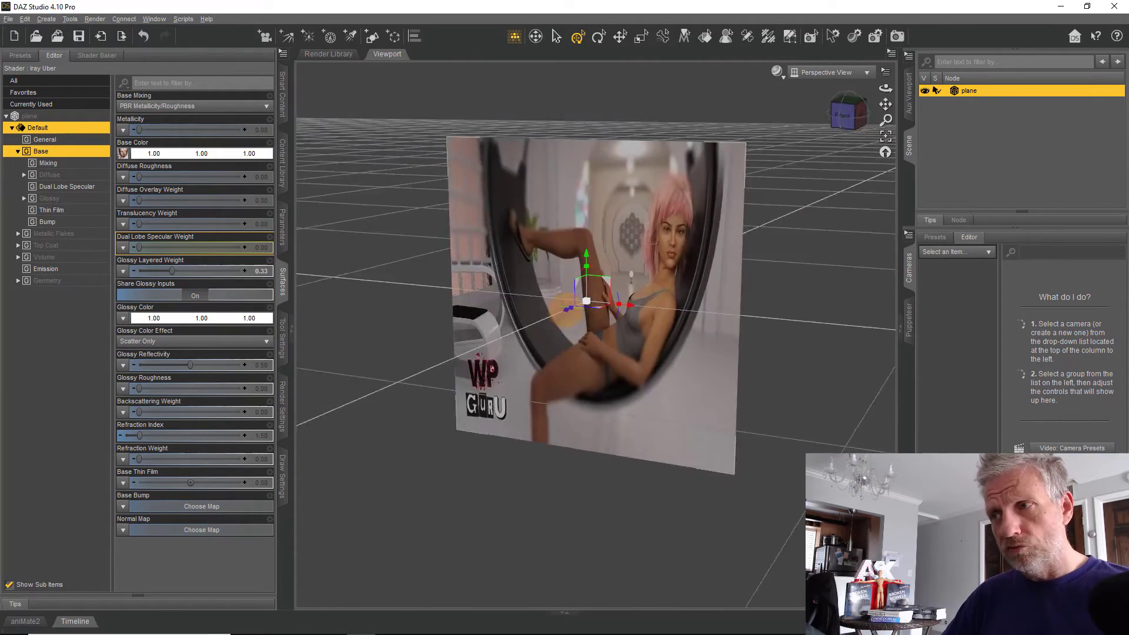
left_click_drag(596, 353, 661, 349, "alt")
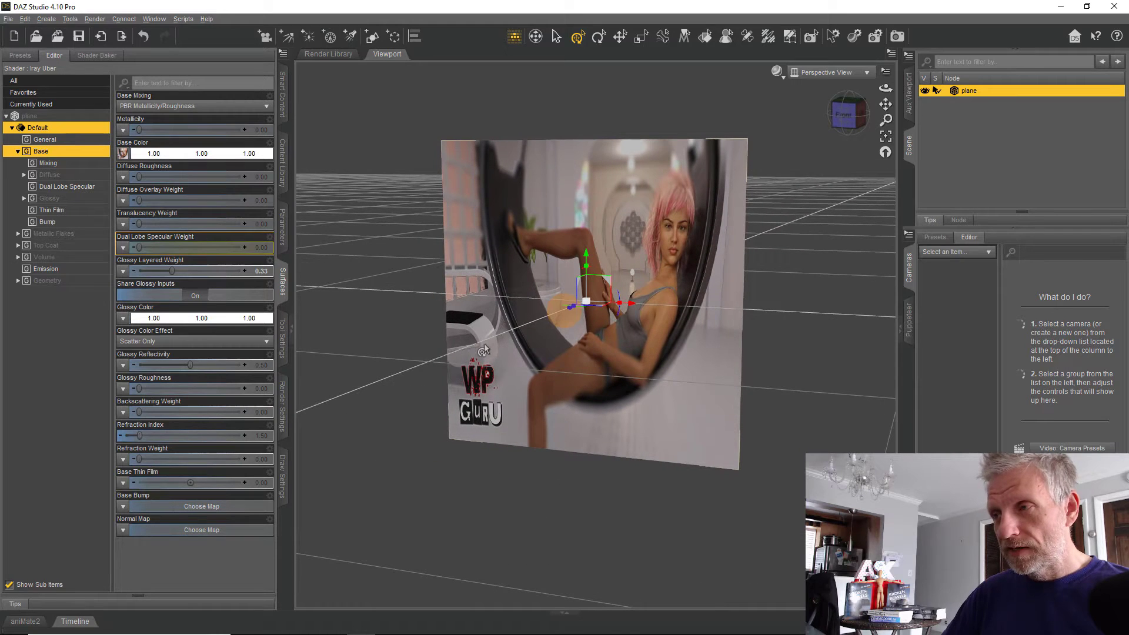
left_click_drag(511, 361, 482, 377, "alt")
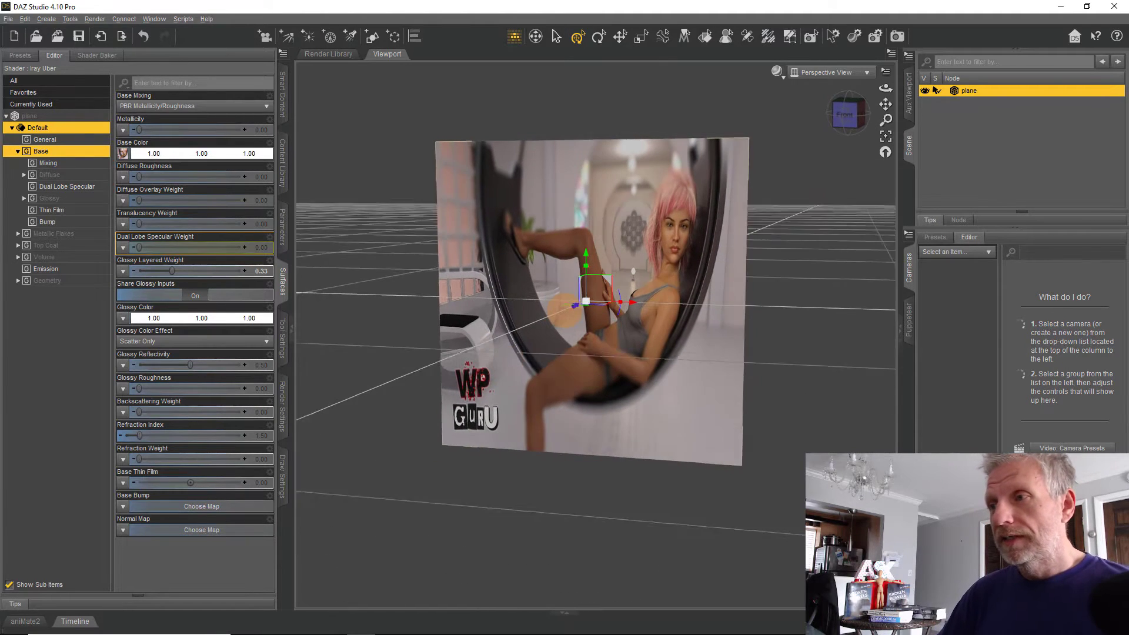
left_click_drag(569, 308, 575, 305, "alt")
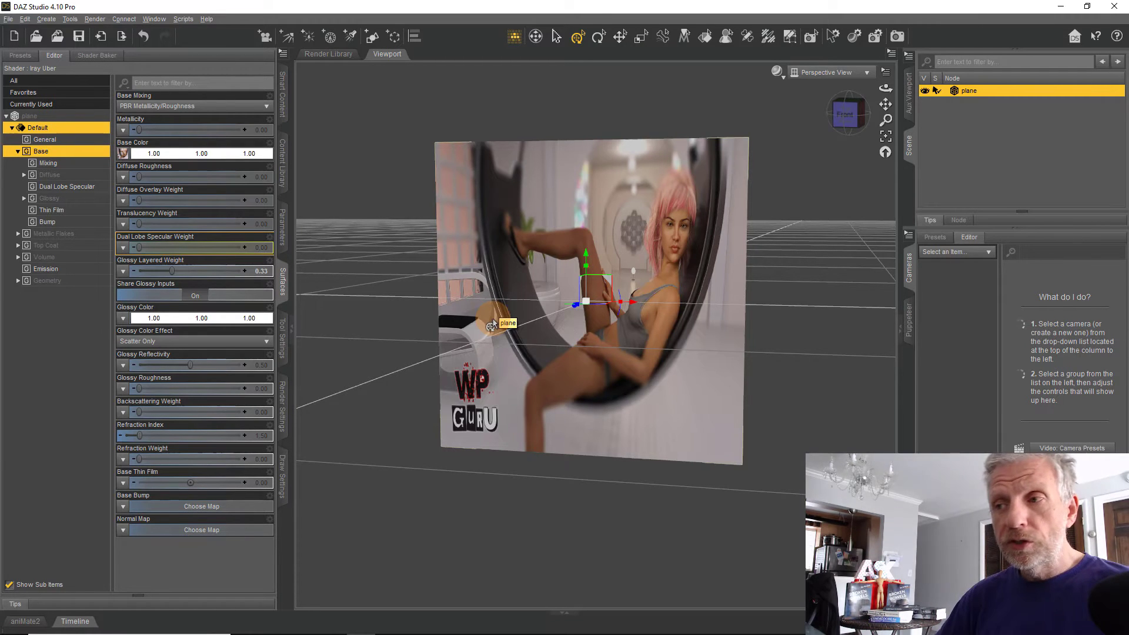
mouse_move(492, 325)
left_mouse_down()
mouse_move(564, 306)
mouse_move(511, 358)
left_mouse_up()
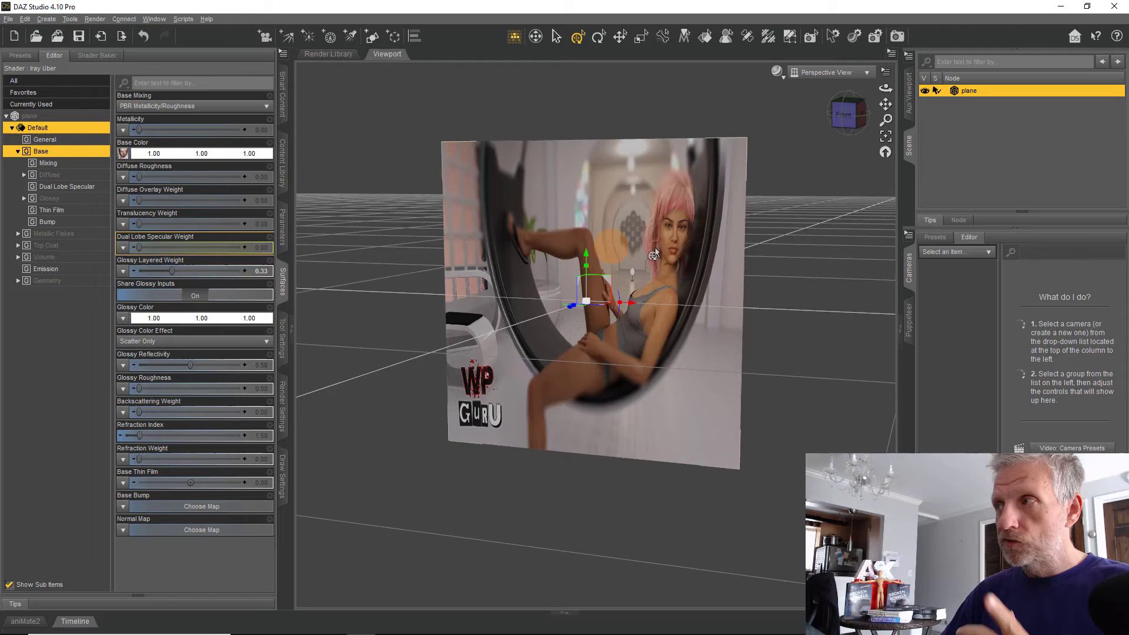
- Set the plane's X Scale to 177%, leaving Y and Z Scale at 100%
left_click(282, 221)
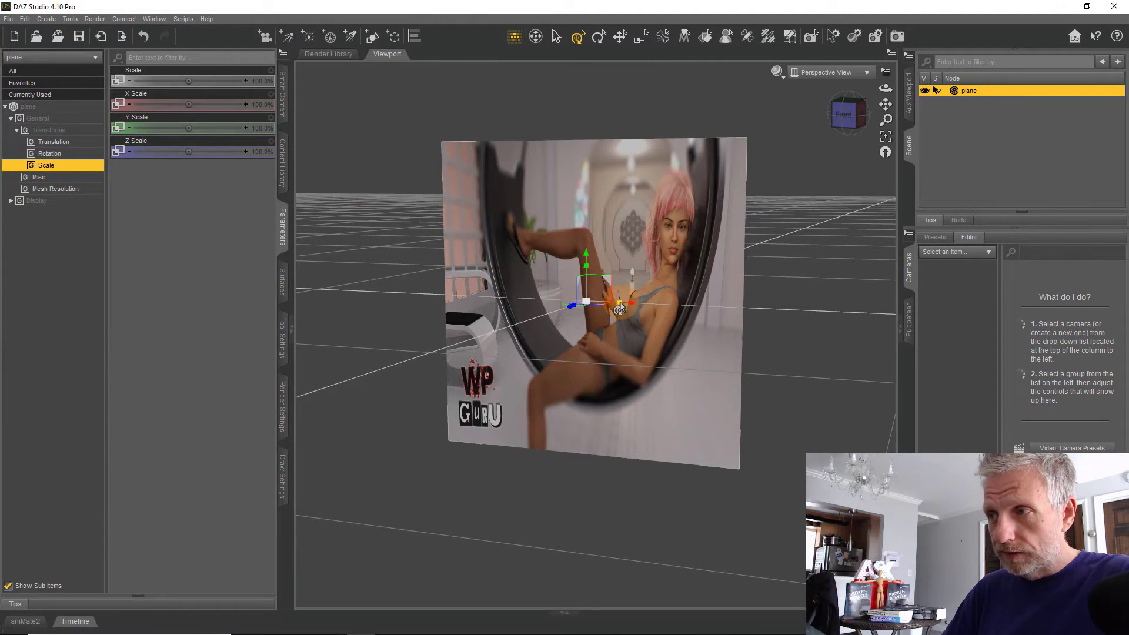
left_click_drag(620, 309, 658, 315)
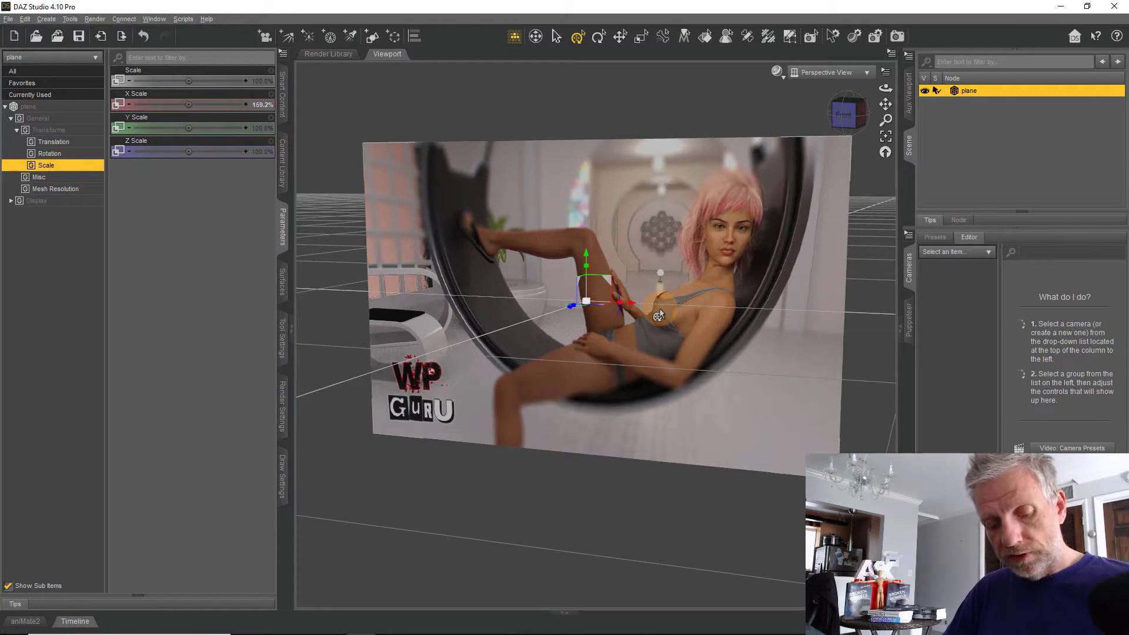
key("ctrl+z")
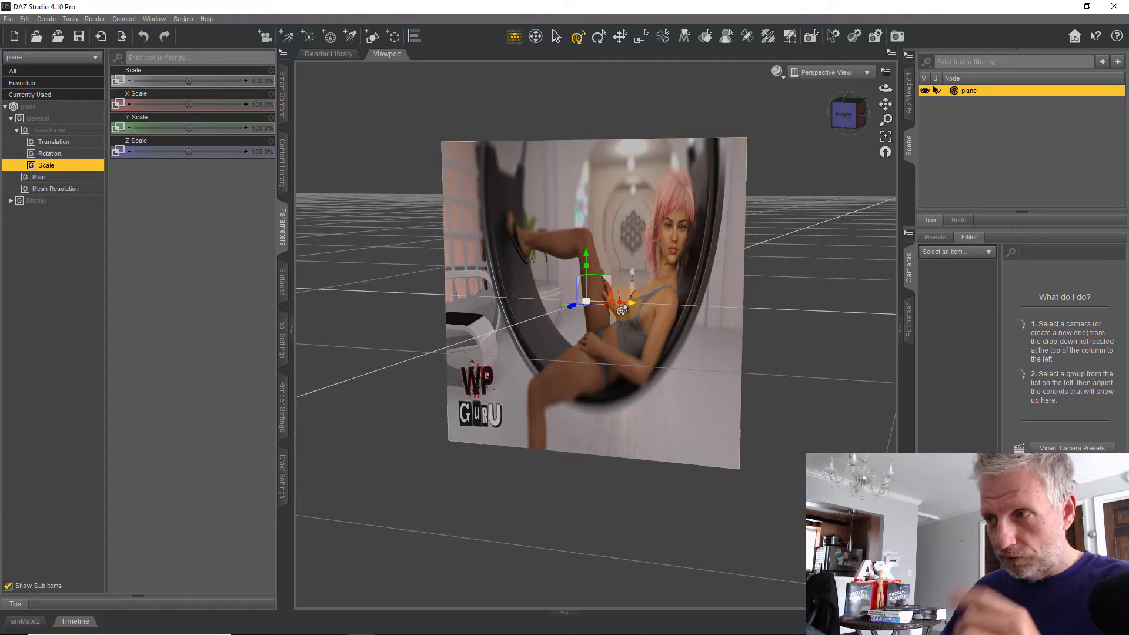
left_click_drag(619, 309, 654, 309)
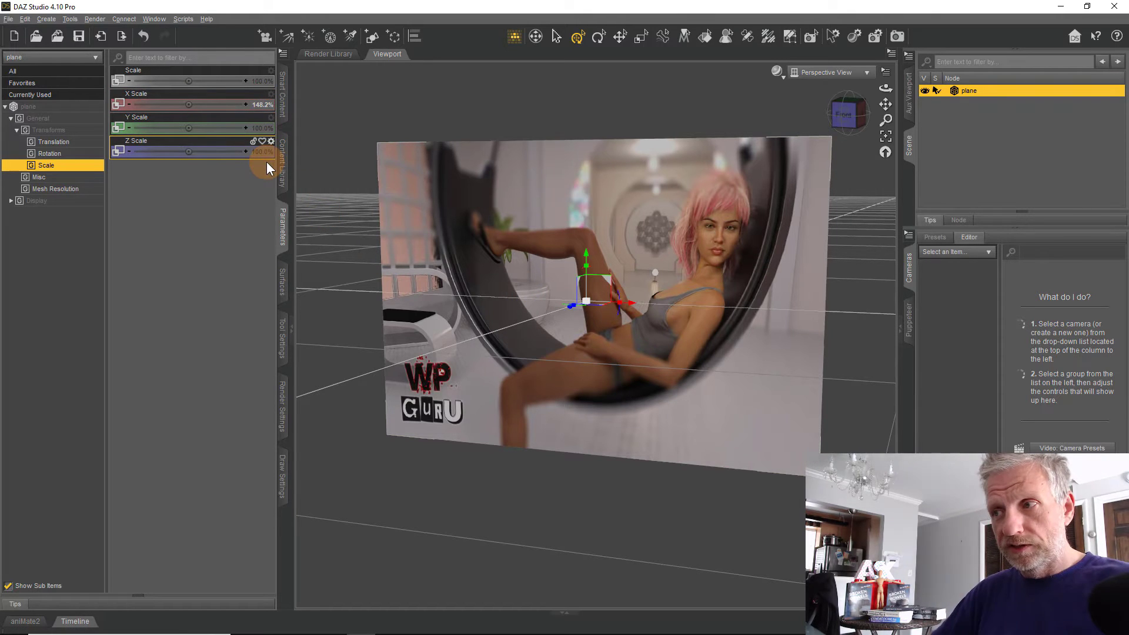
left_click(260, 104)
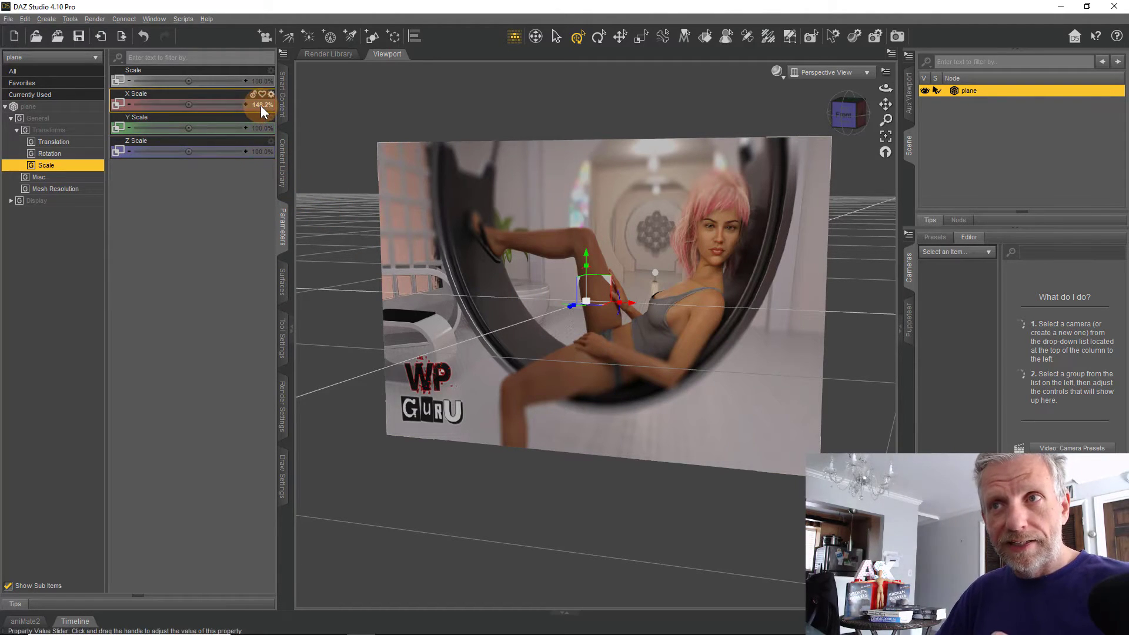
type("1")
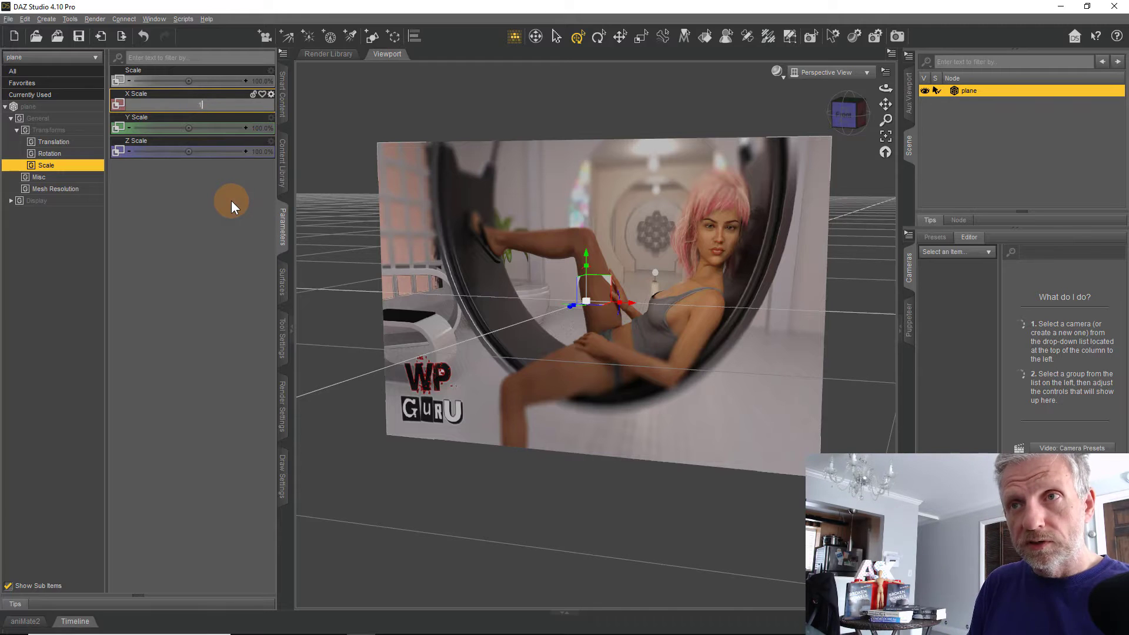
type("77")
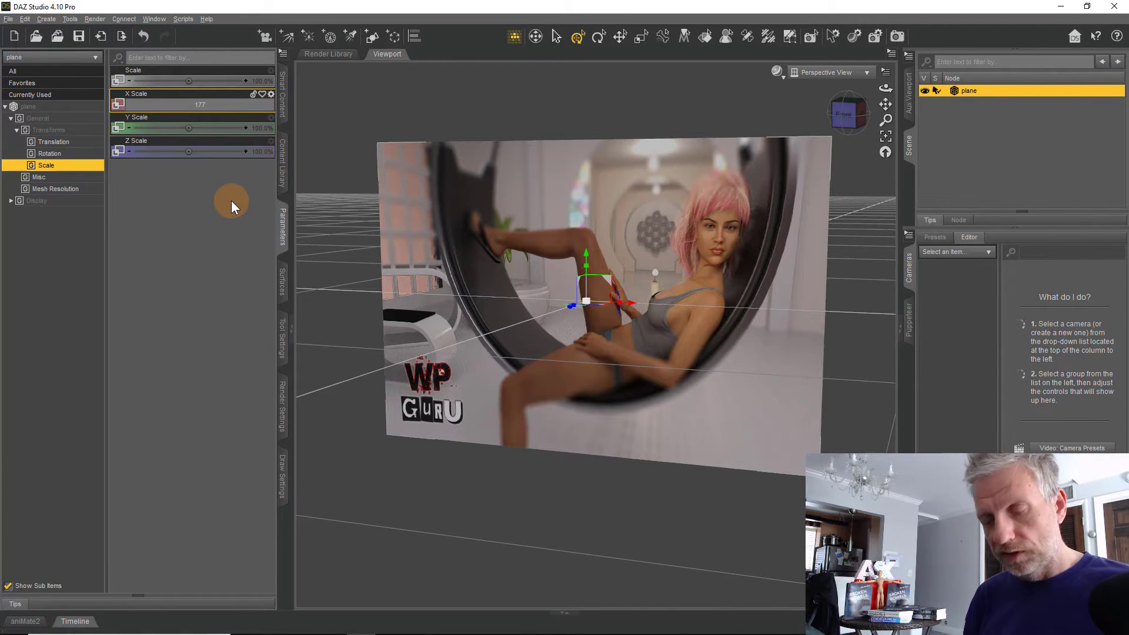
key("Return")
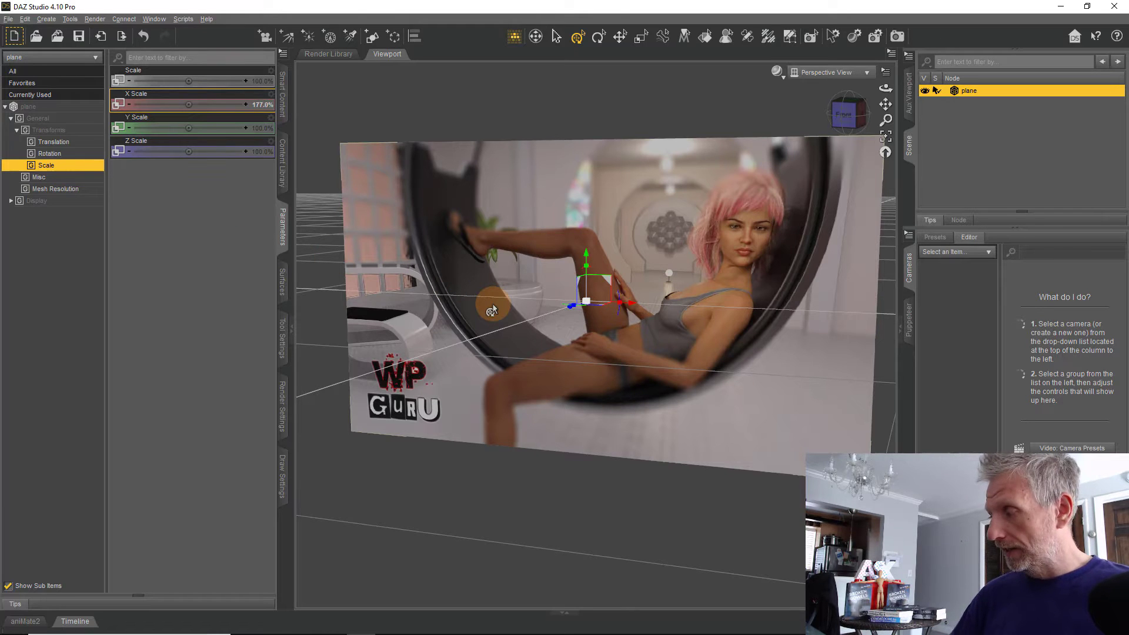
left_click_drag(492, 311, 617, 310, "alt")
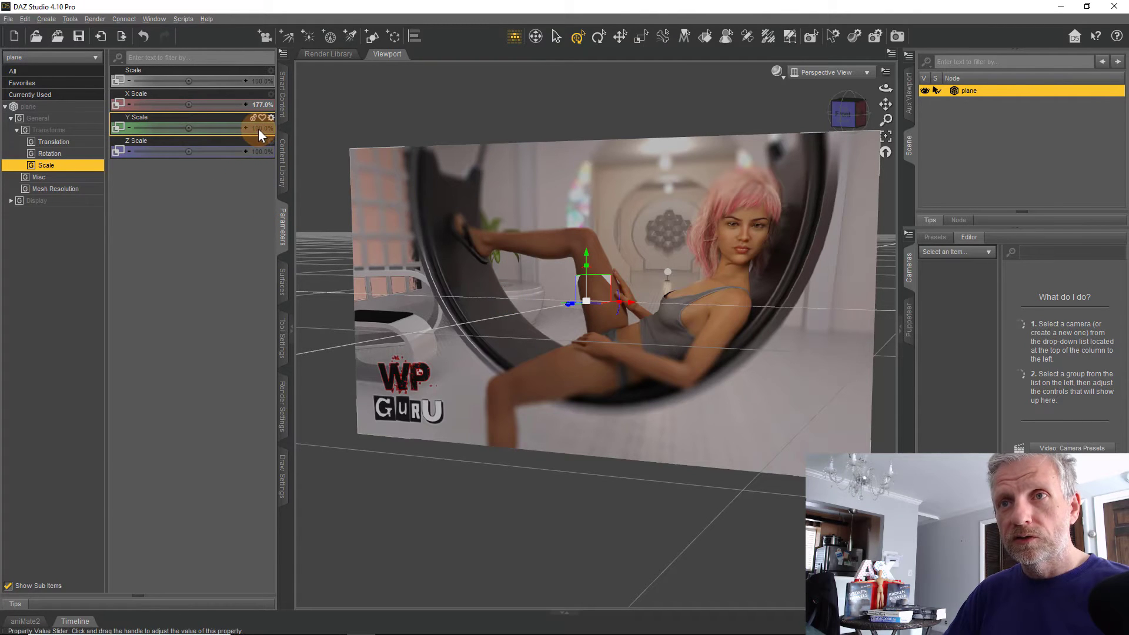
- Set X Scale to 1920% and Y Scale to 1080%, then the overall Scale to 52%
double_click(256, 104)
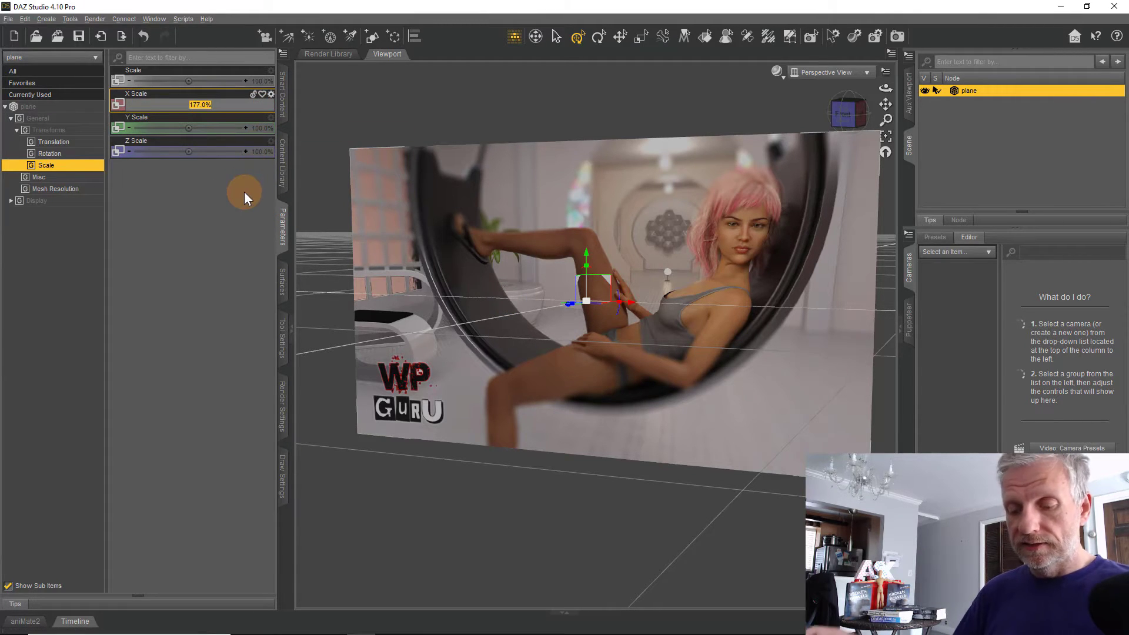
type("1920")
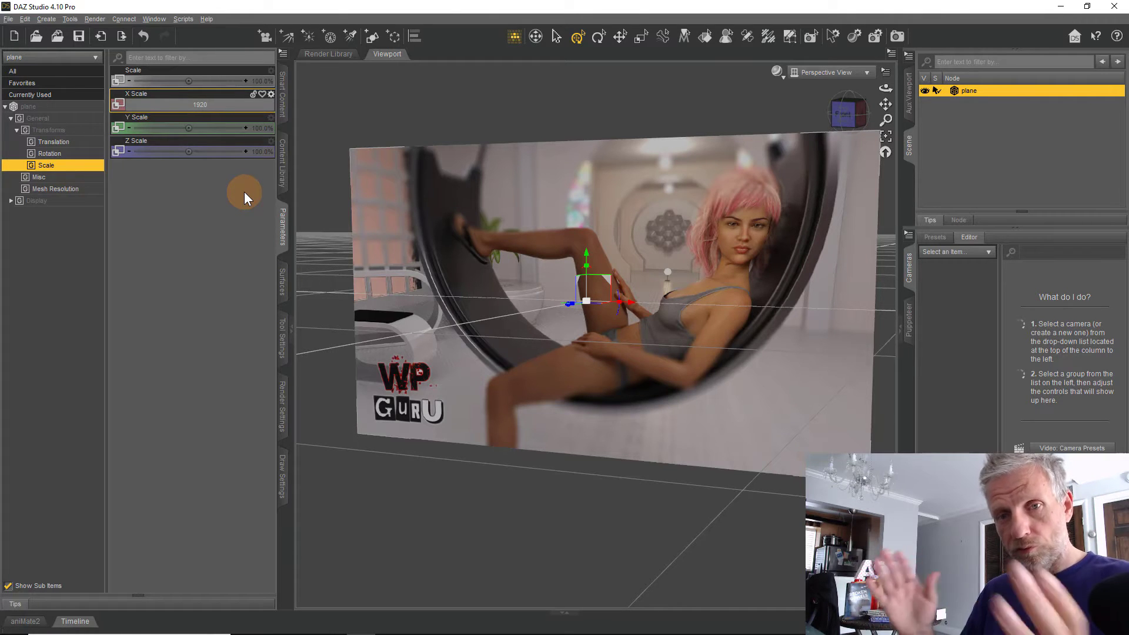
key("Return")
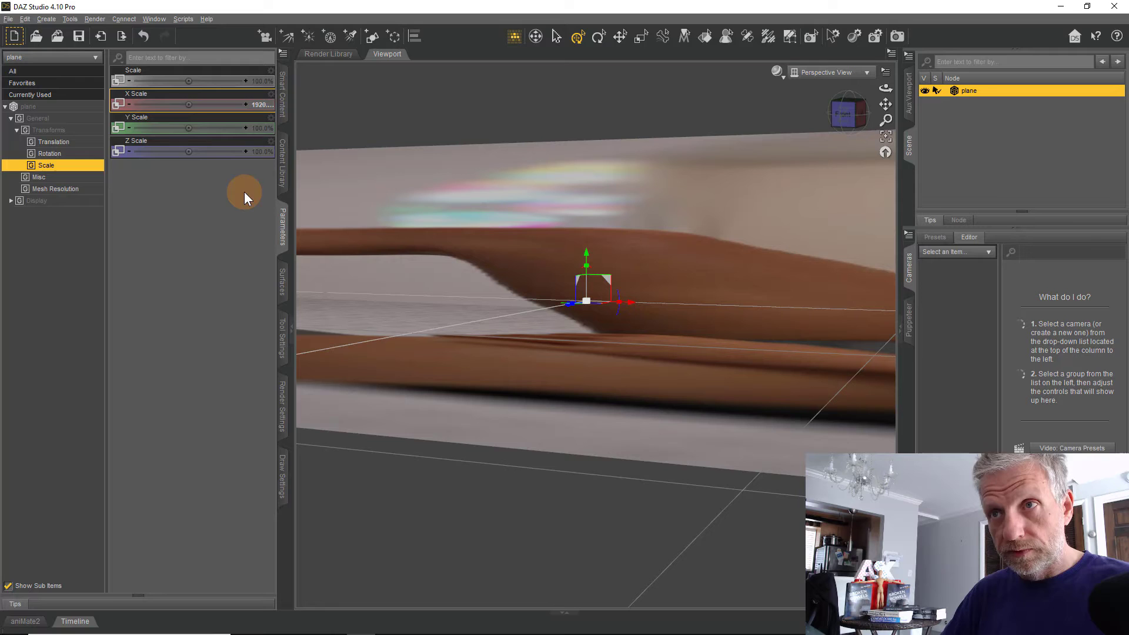
double_click(260, 128)
type("1080")
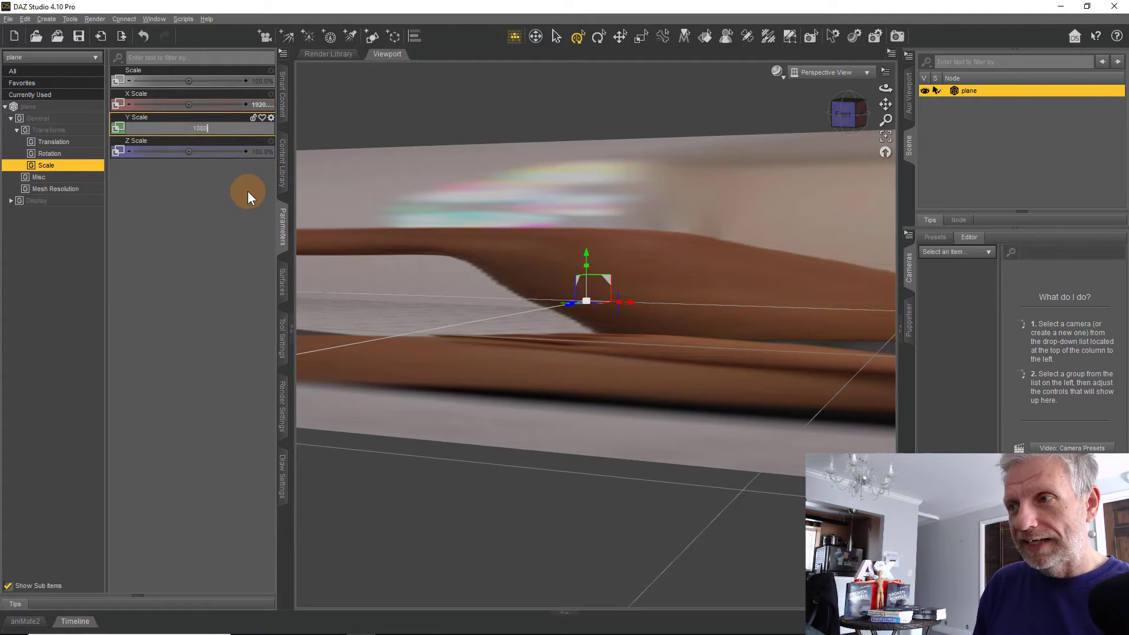
key("Return")
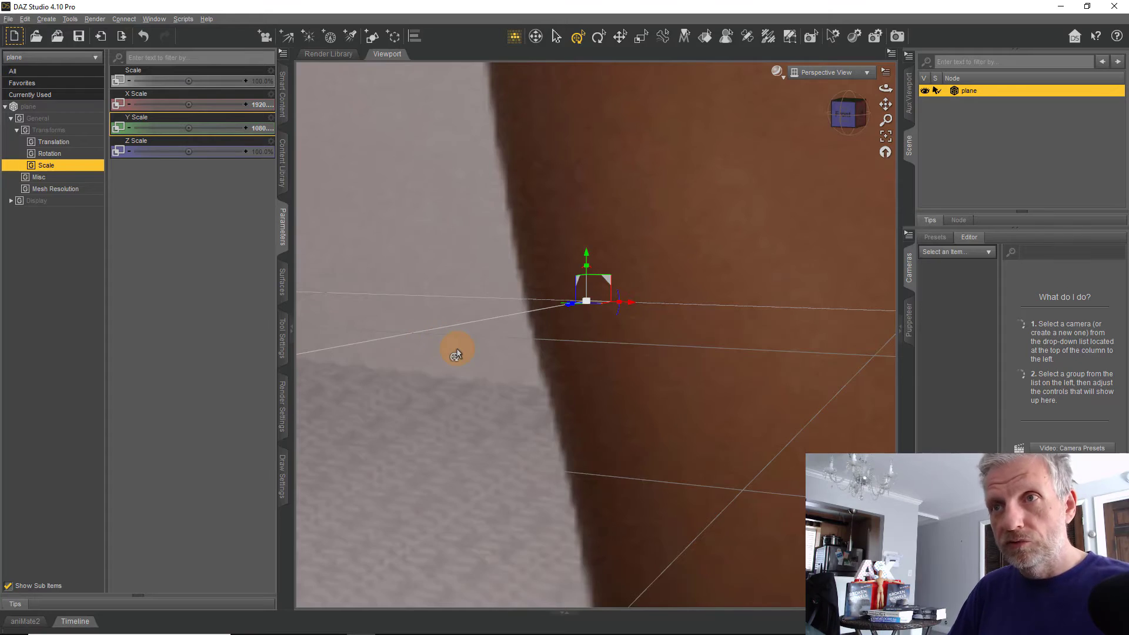
scroll(456, 349, "down", 3)
scroll(456, 348, "down", 3)
scroll(456, 348, "down", 3)
scroll(456, 349, "down", 3)
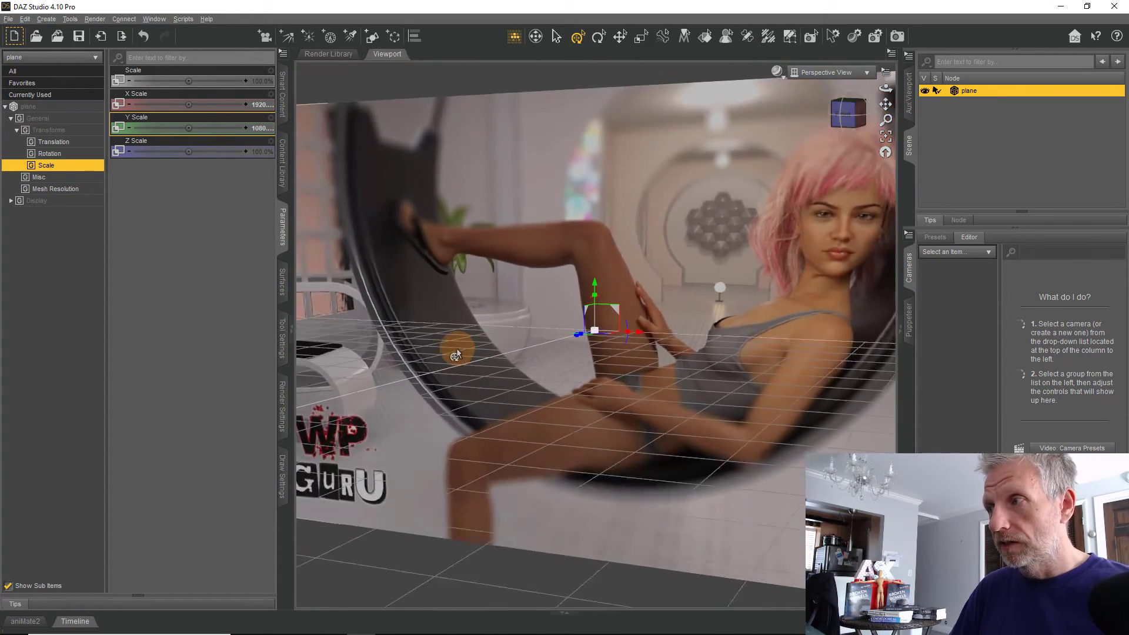
scroll(456, 348, "down", 3)
scroll(455, 348, "down", 2)
scroll(456, 349, "down", 2)
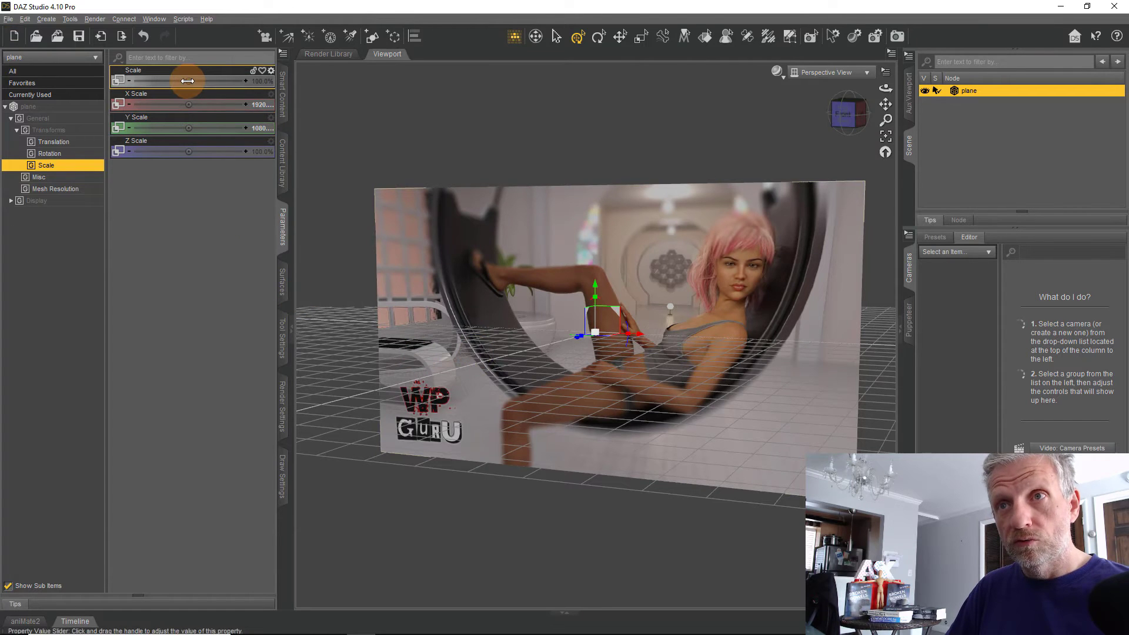
left_click_drag(189, 80, 160, 80)
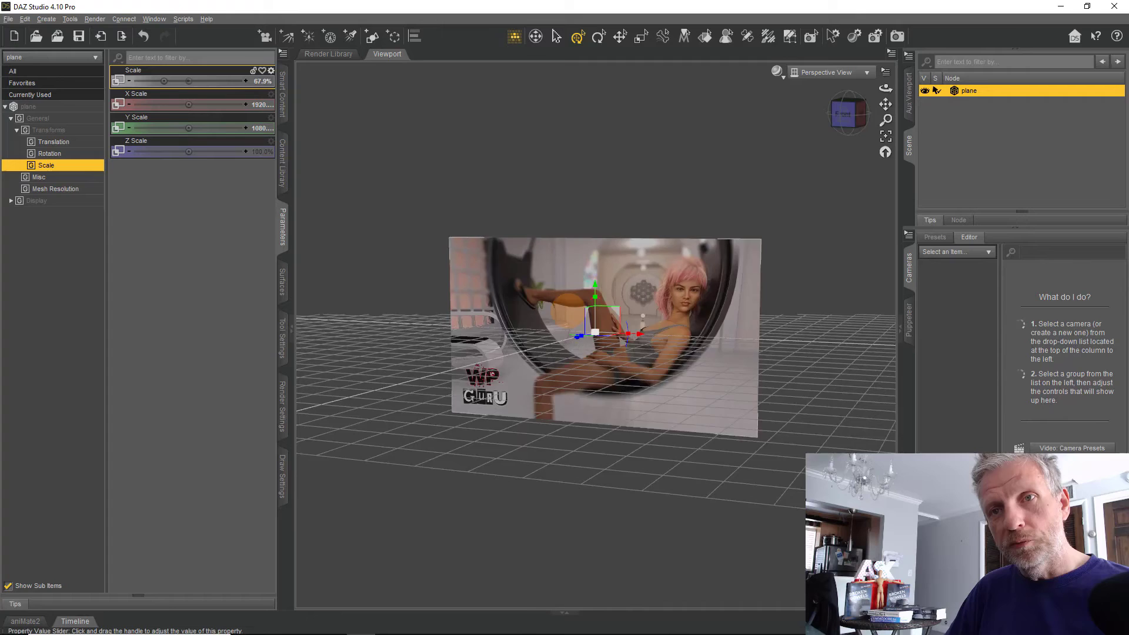
left_click_drag(161, 80, 160, 80)
scroll(498, 240, "up", 5)
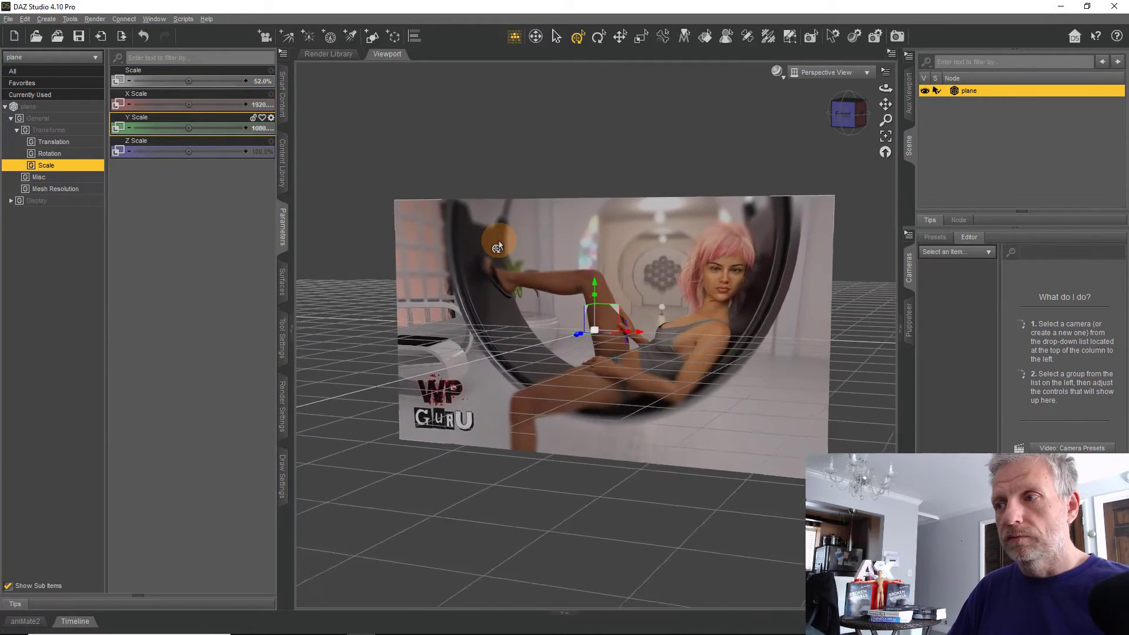
scroll(498, 248, "up", 1)
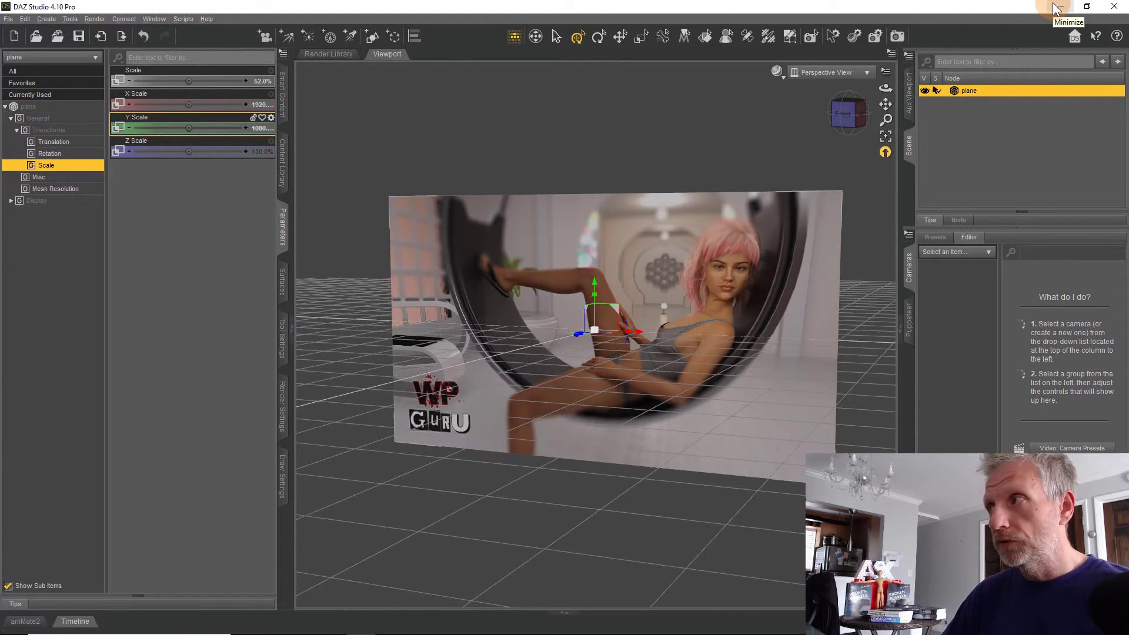
- Minimize DAZ Studio and read DOF.jpg's 1920 x 1080 Dimensions in its Properties Details tab
left_click(1057, 7)
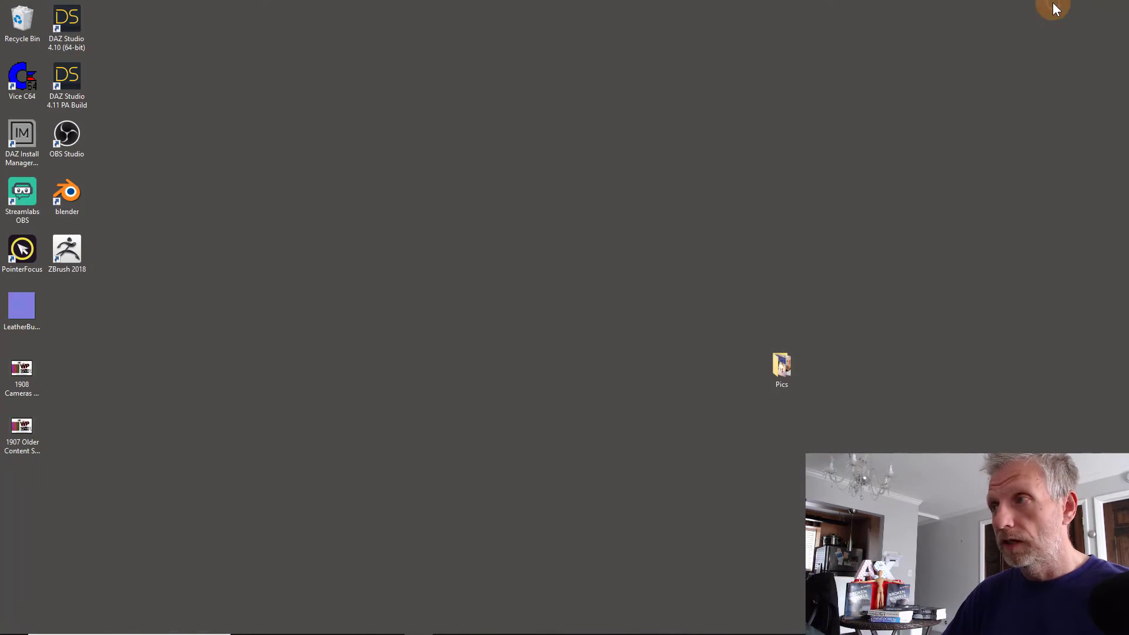
double_click(781, 361)
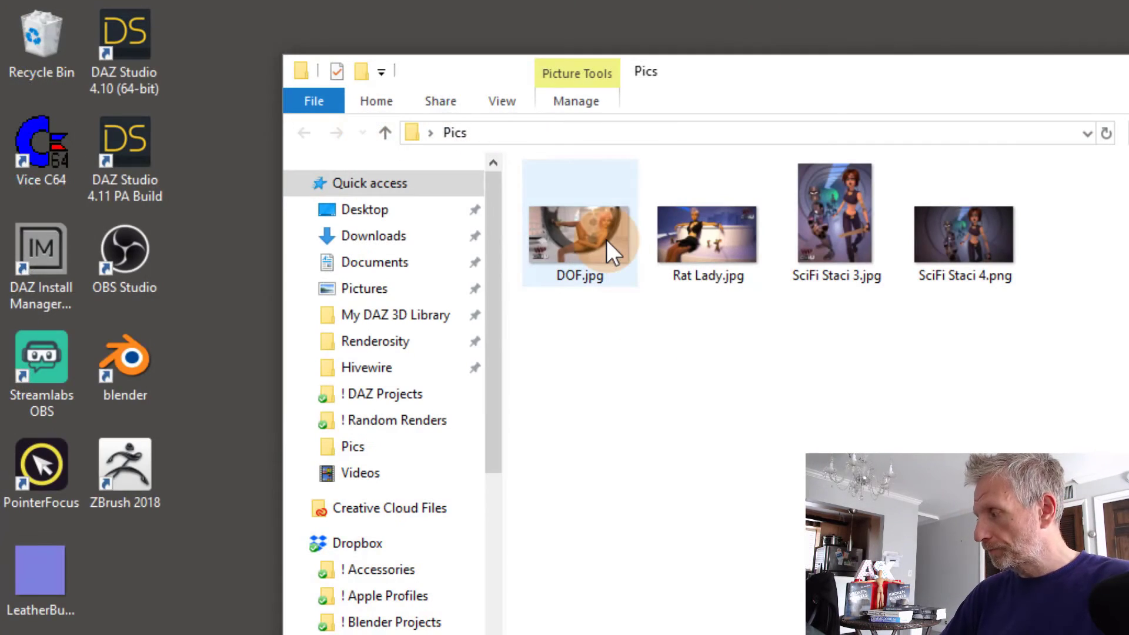
right_click(605, 240)
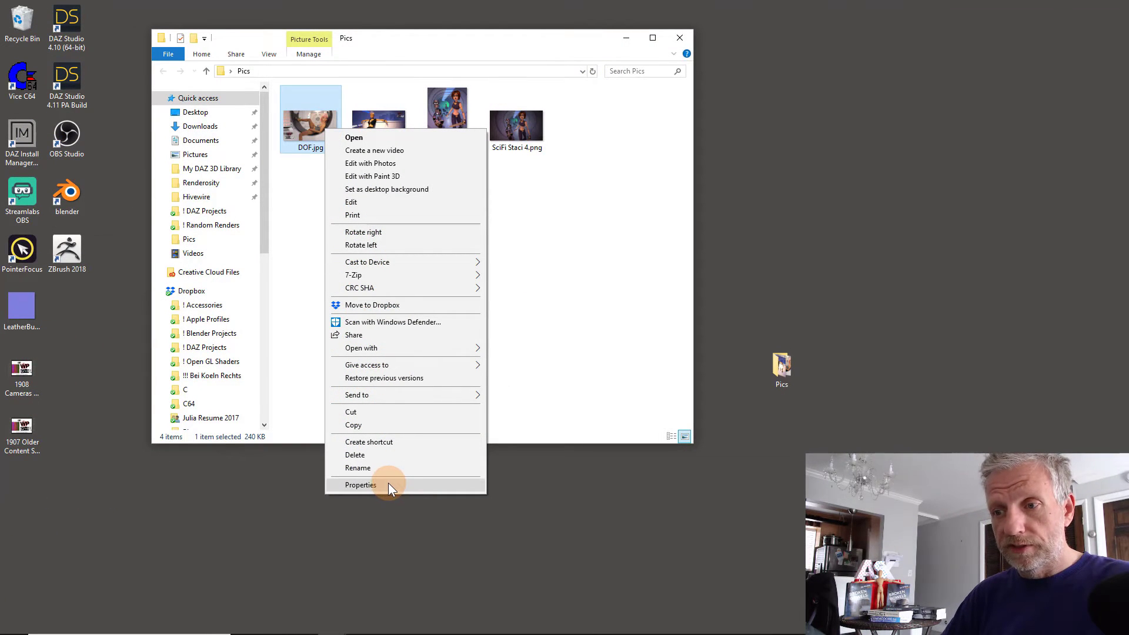
left_click(388, 484)
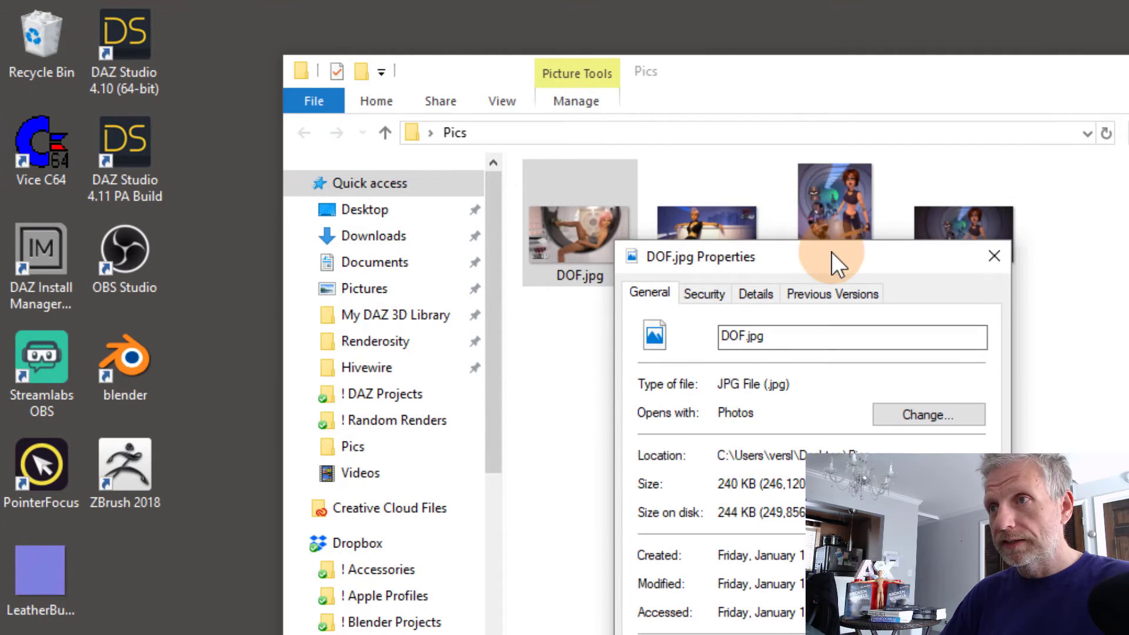
left_click_drag(832, 255, 576, 131)
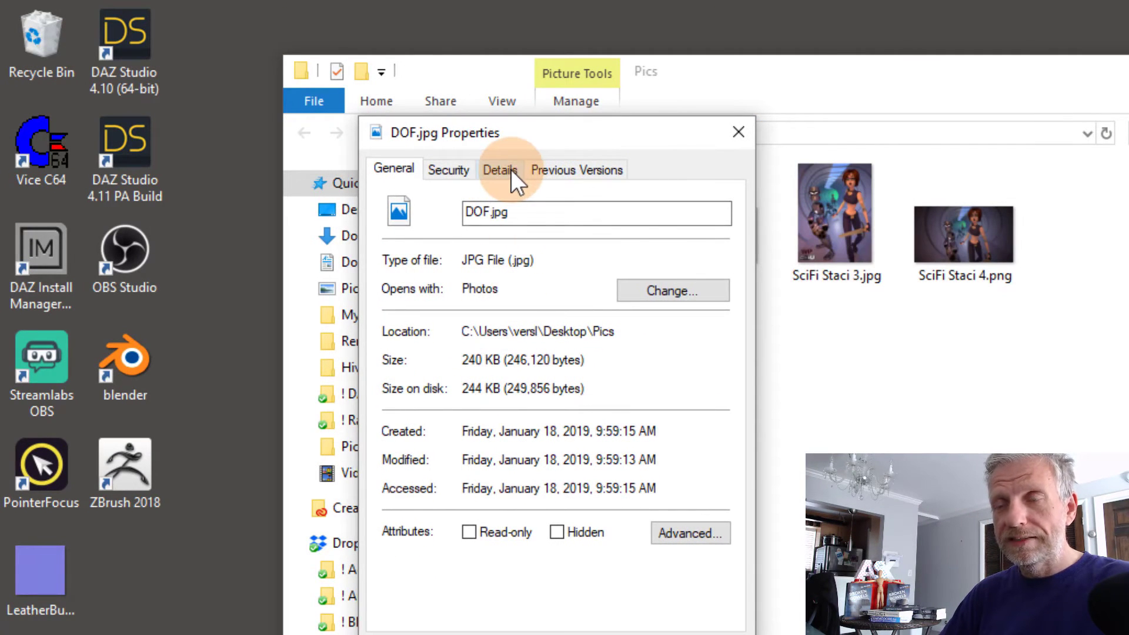
left_click(511, 174)
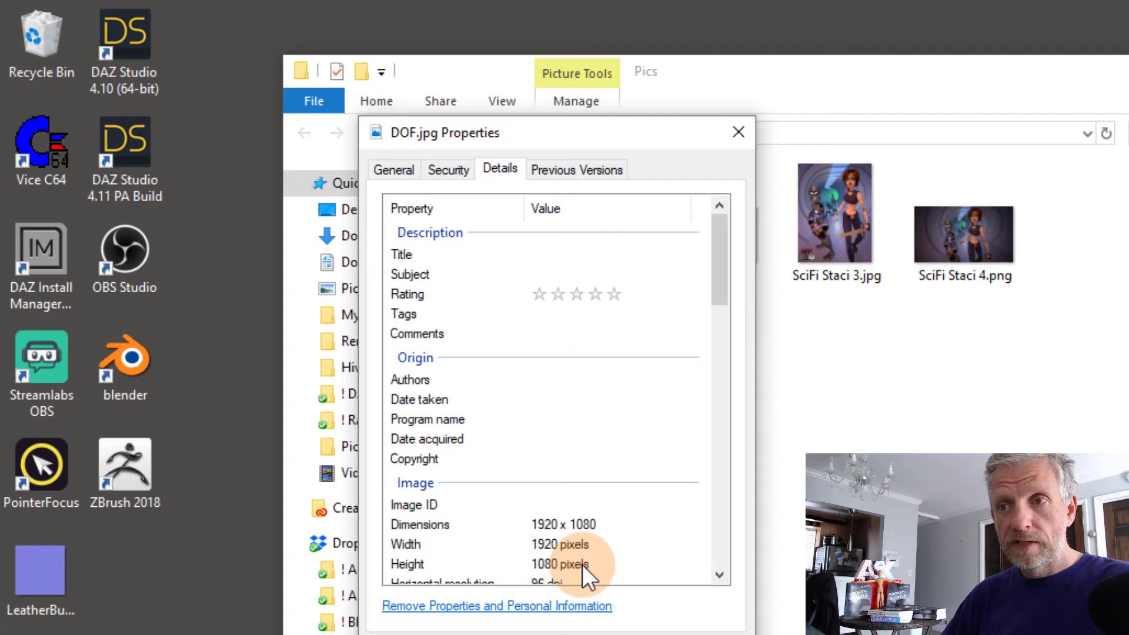
left_click(618, 632)
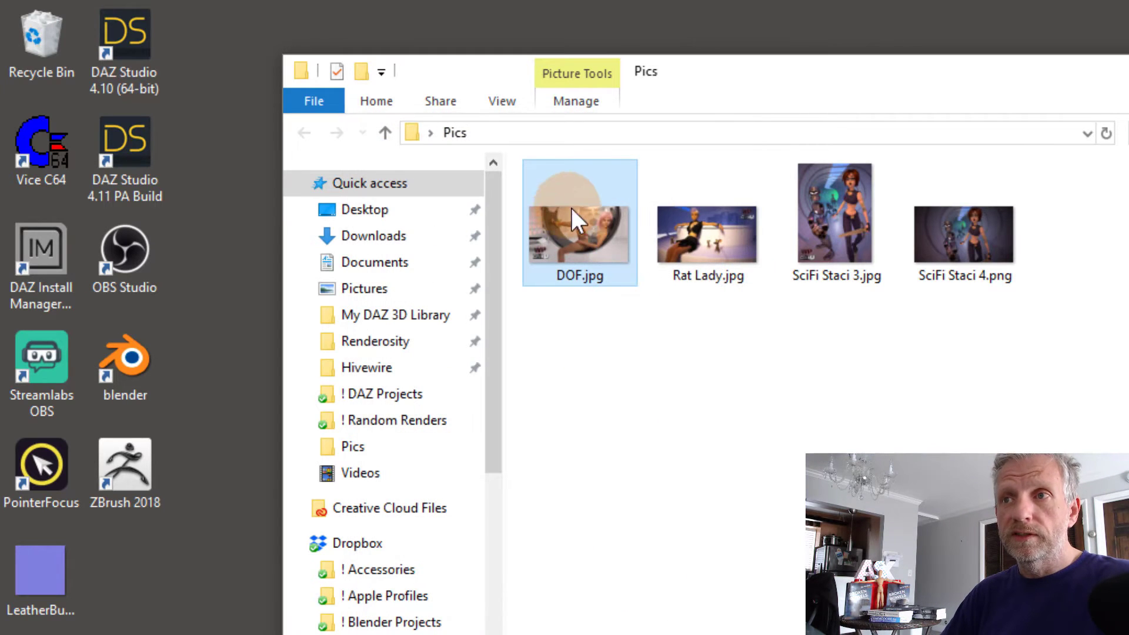
- Open DOF.jpg in Photos, confirm 1920 x 1080 in File info, then close the viewer
double_click(588, 232)
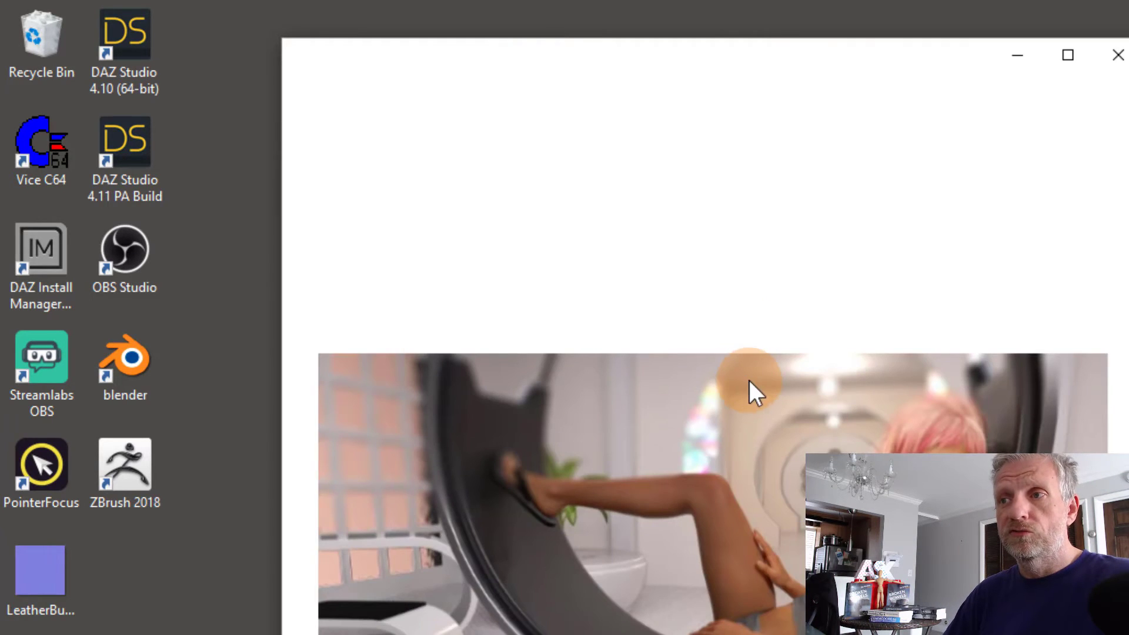
double_click(724, 62)
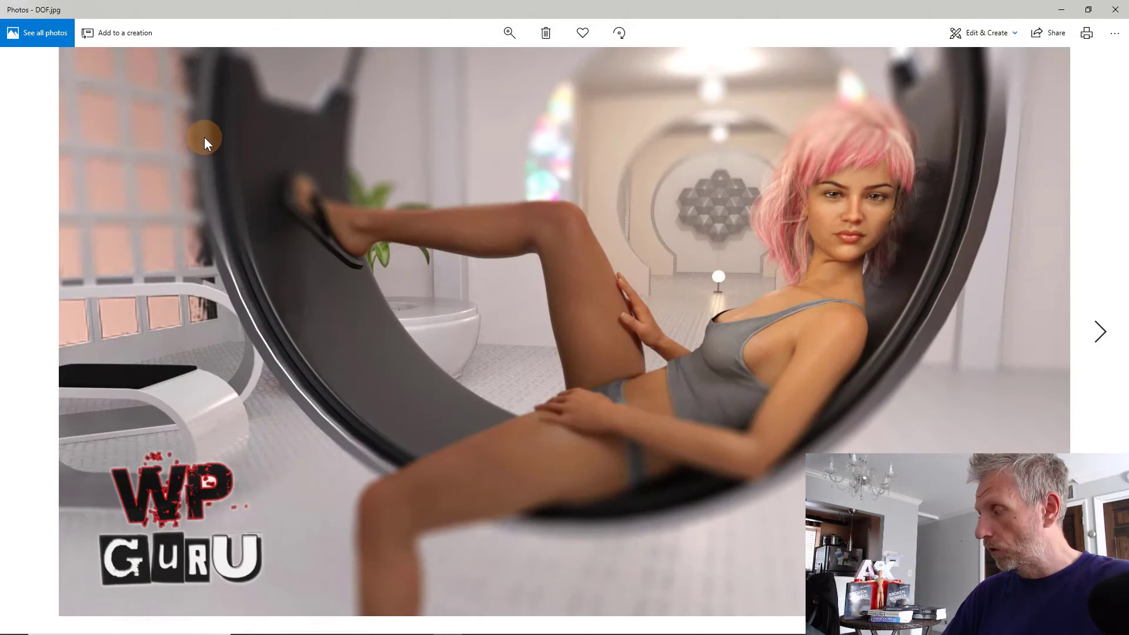
right_click(204, 137)
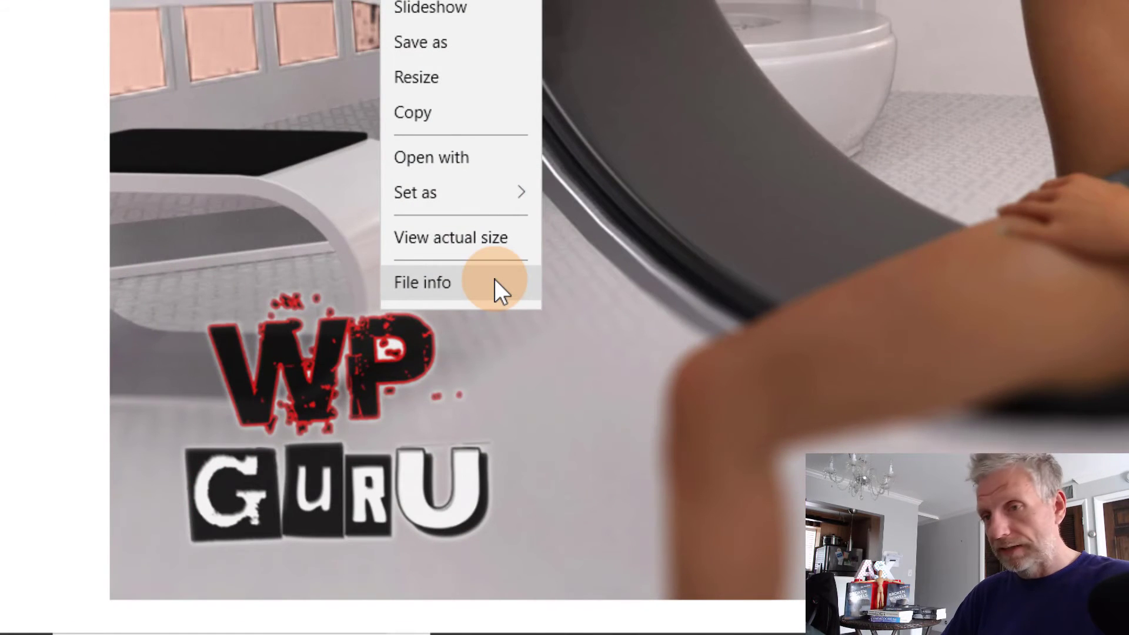
left_click(494, 279)
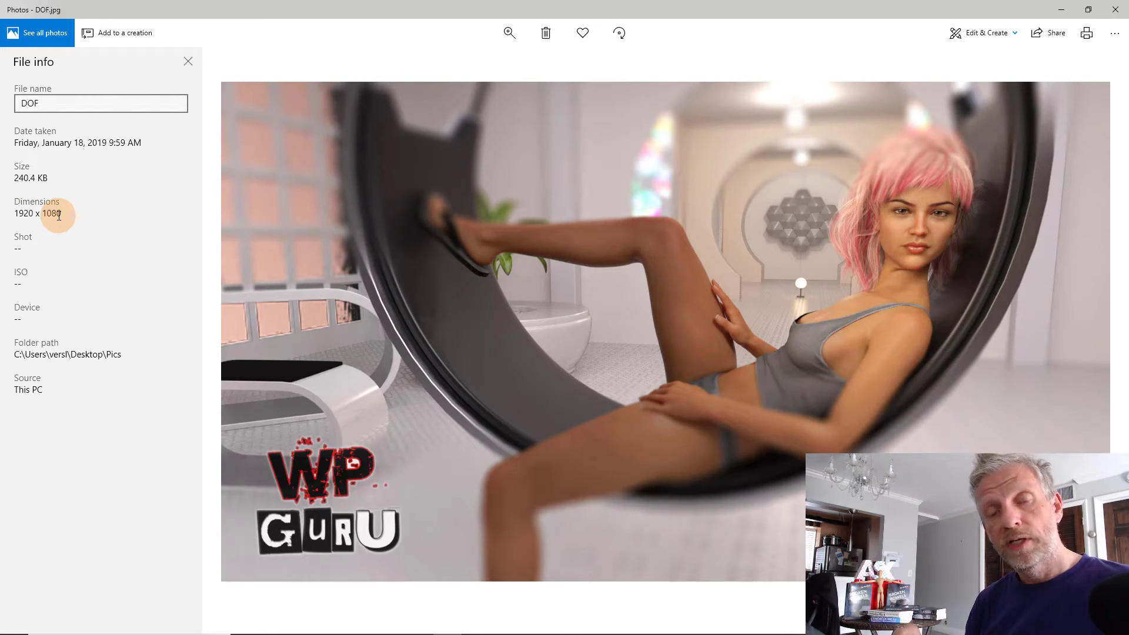
left_click(1115, 9)
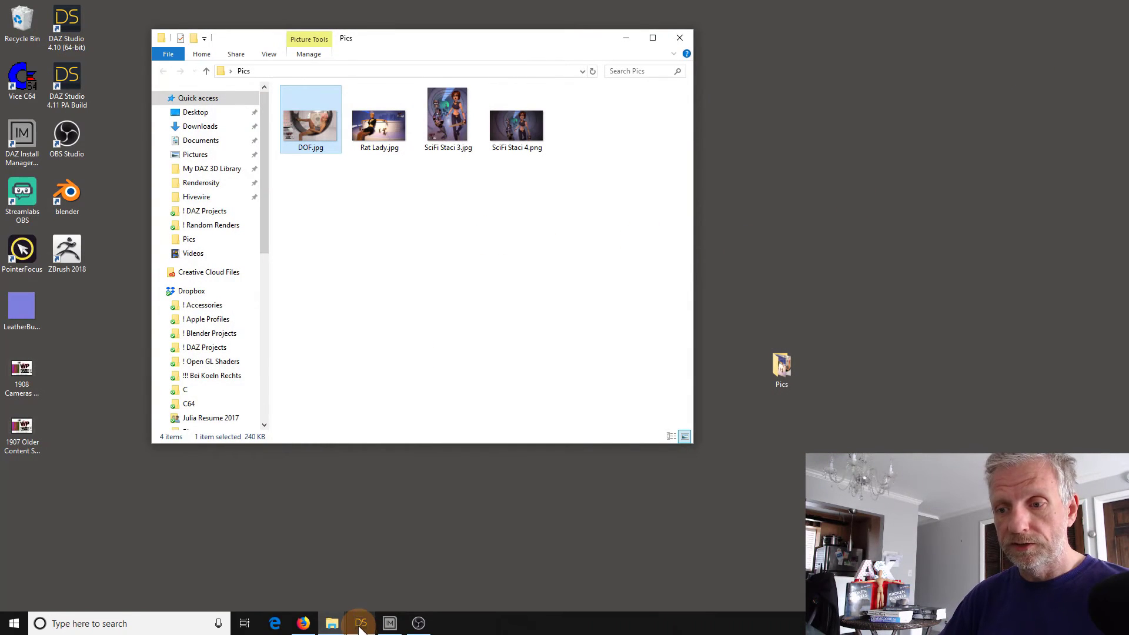
- Return to DAZ Studio, orbit around the image plane, and bring up the viewport layout choices
left_click(361, 624)
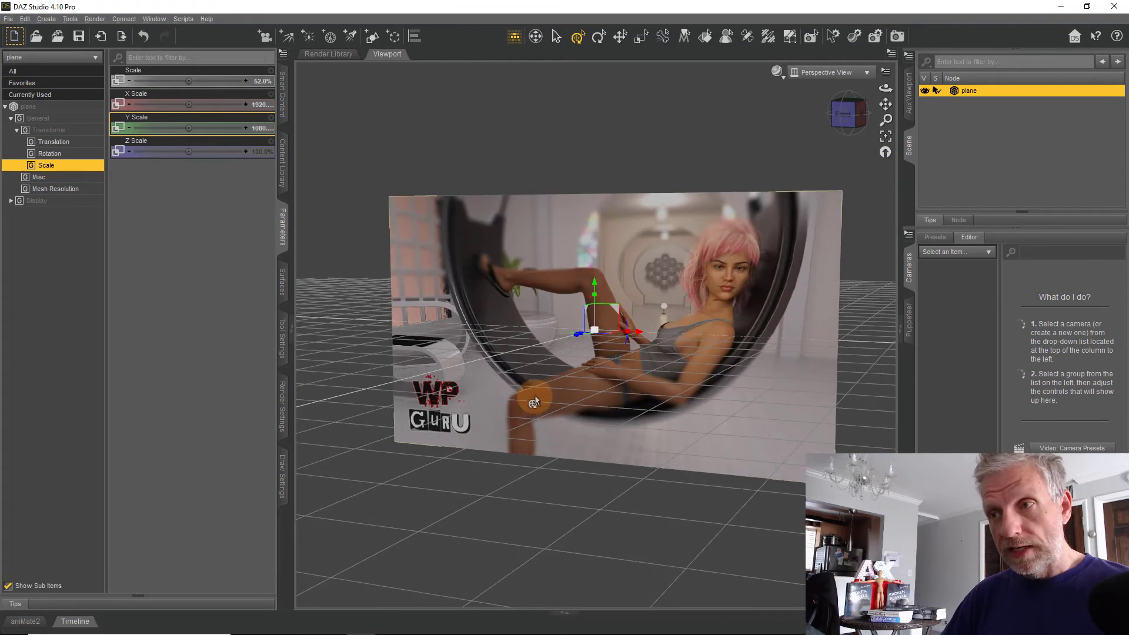
left_click_drag(595, 397, 618, 380, "alt")
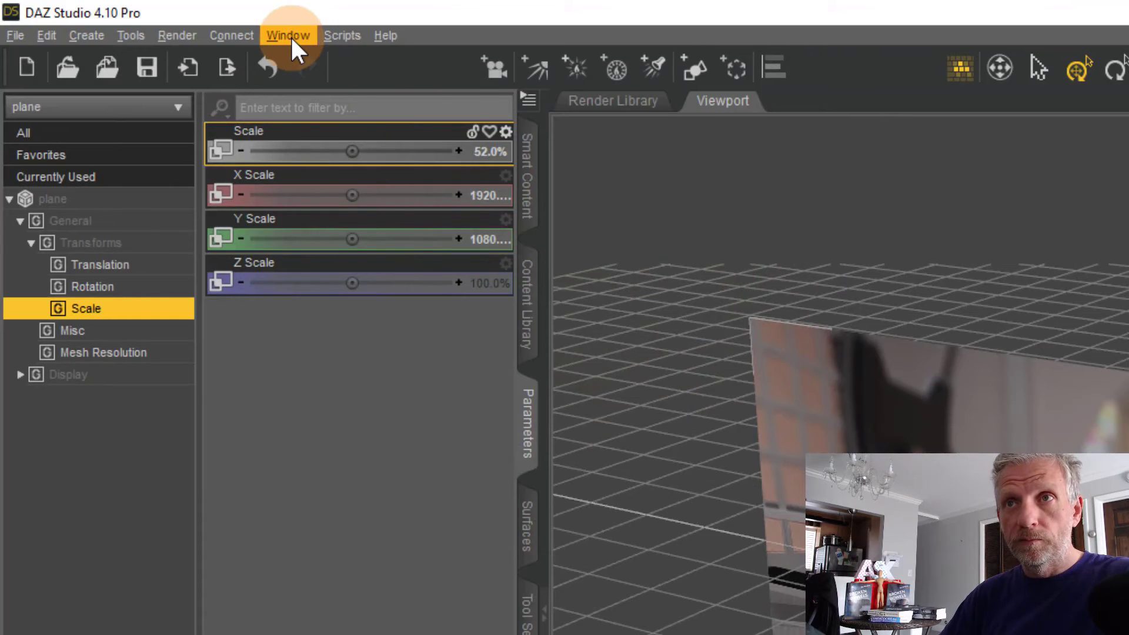
left_click(290, 36)
mouse_move(323, 81)
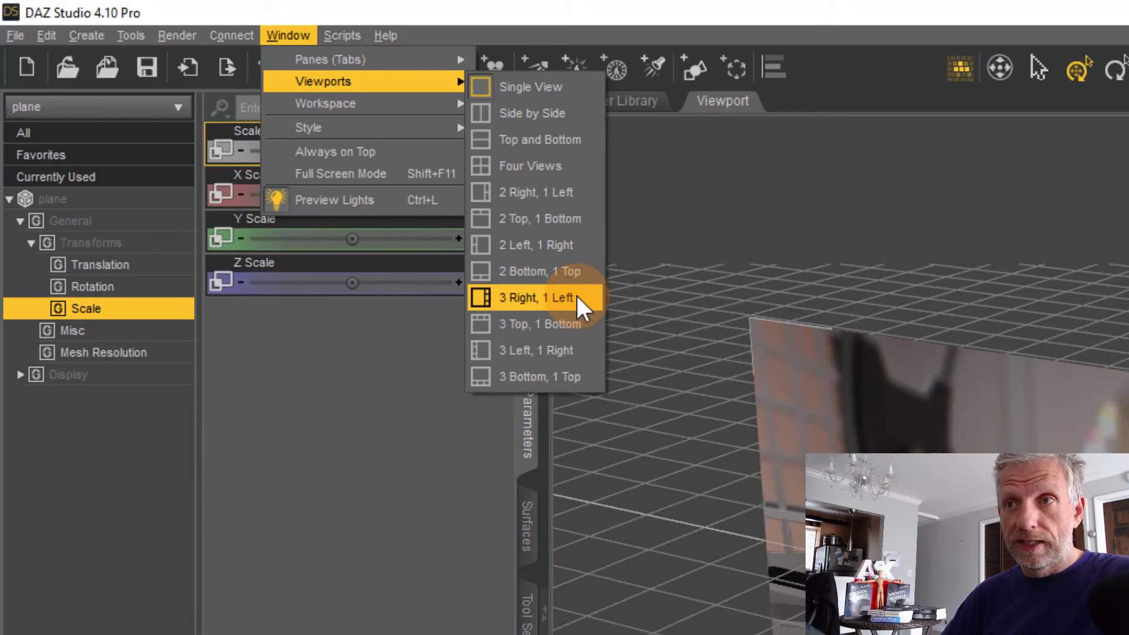
- Apply the 2 Right, 1 Left viewport layout and collapse the Scene/Cameras side panel
left_click(576, 190)
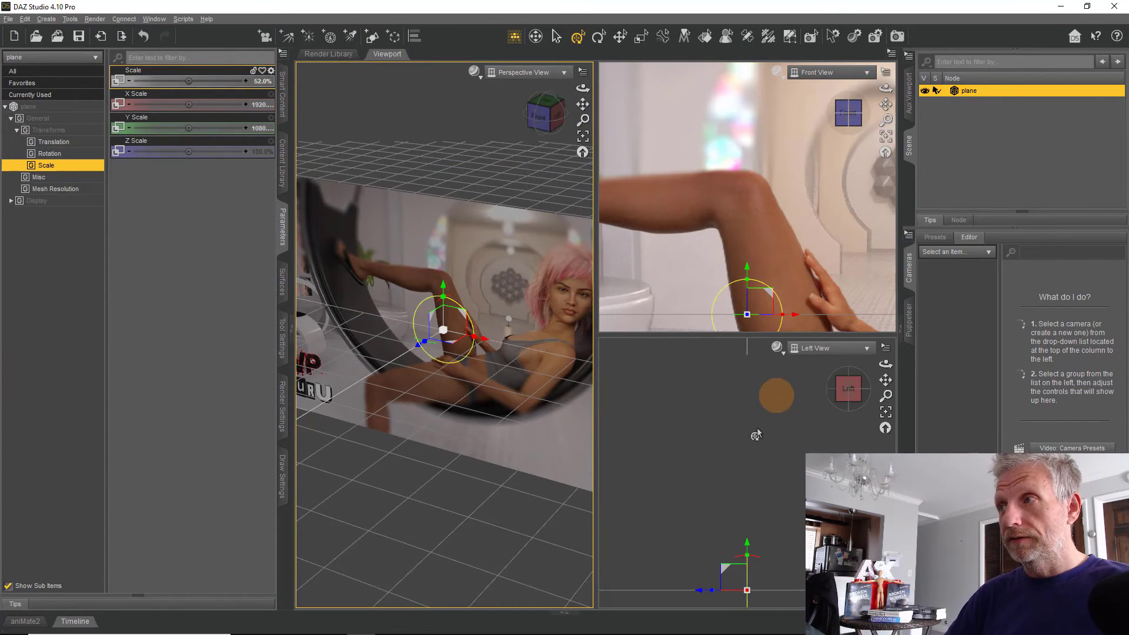
left_click(910, 156)
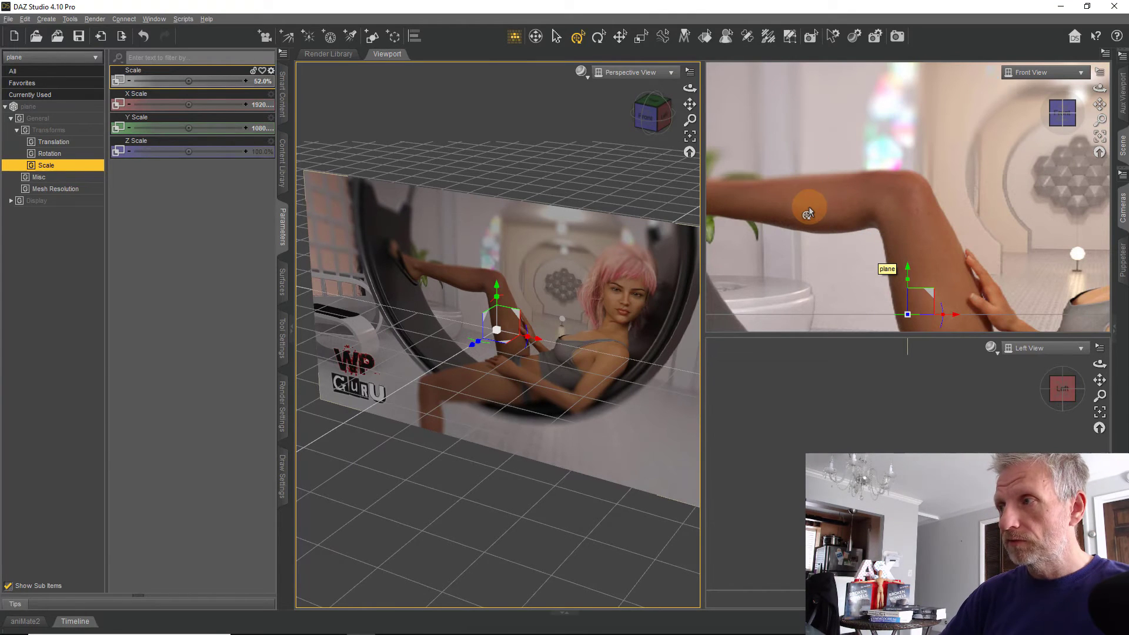
scroll(833, 220, "down", 3)
scroll(833, 220, "down", 3)
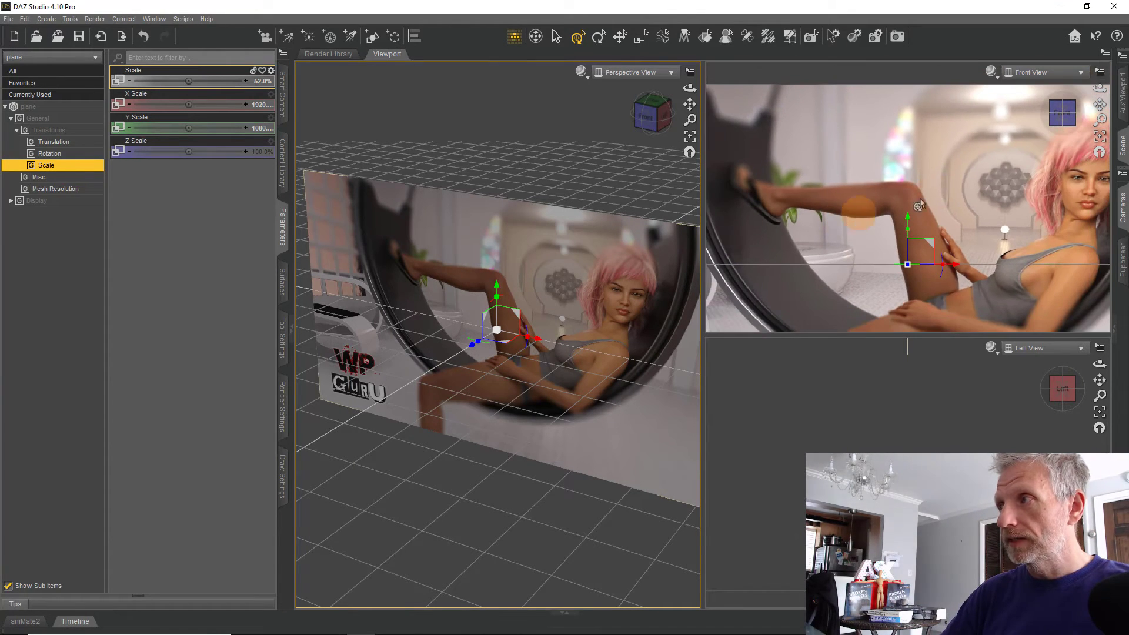
left_click(1047, 75)
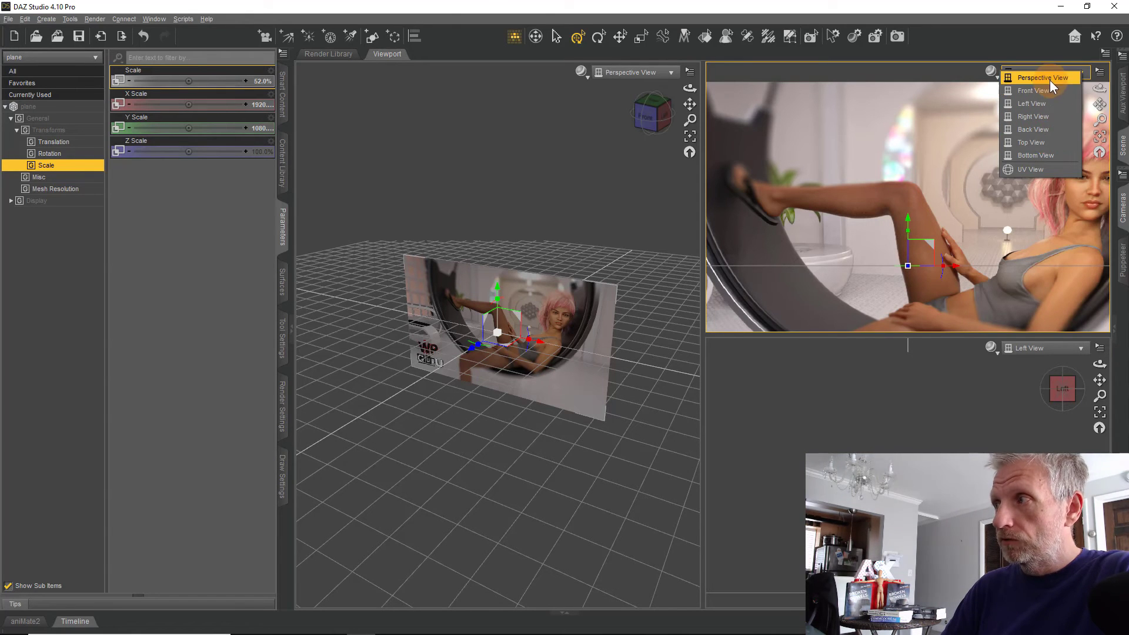
- Switch the right view to Back View, then Front View, and orbit Perspective to face the plane
left_click(1055, 129)
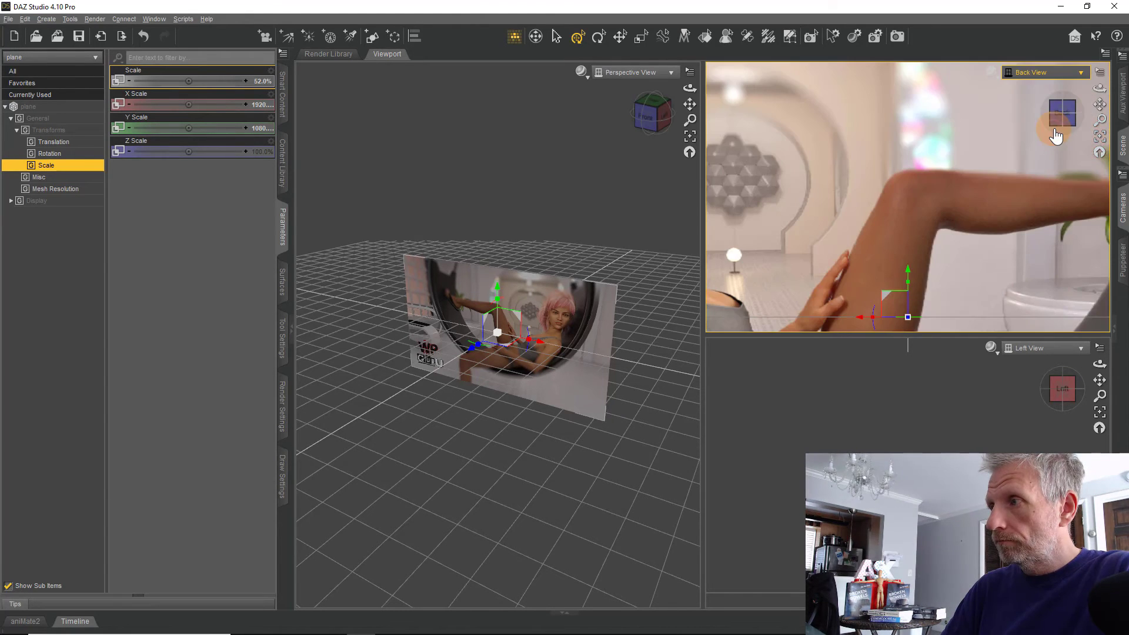
scroll(1010, 168, "down", 3)
scroll(1009, 168, "down", 3)
scroll(1010, 168, "down", 3)
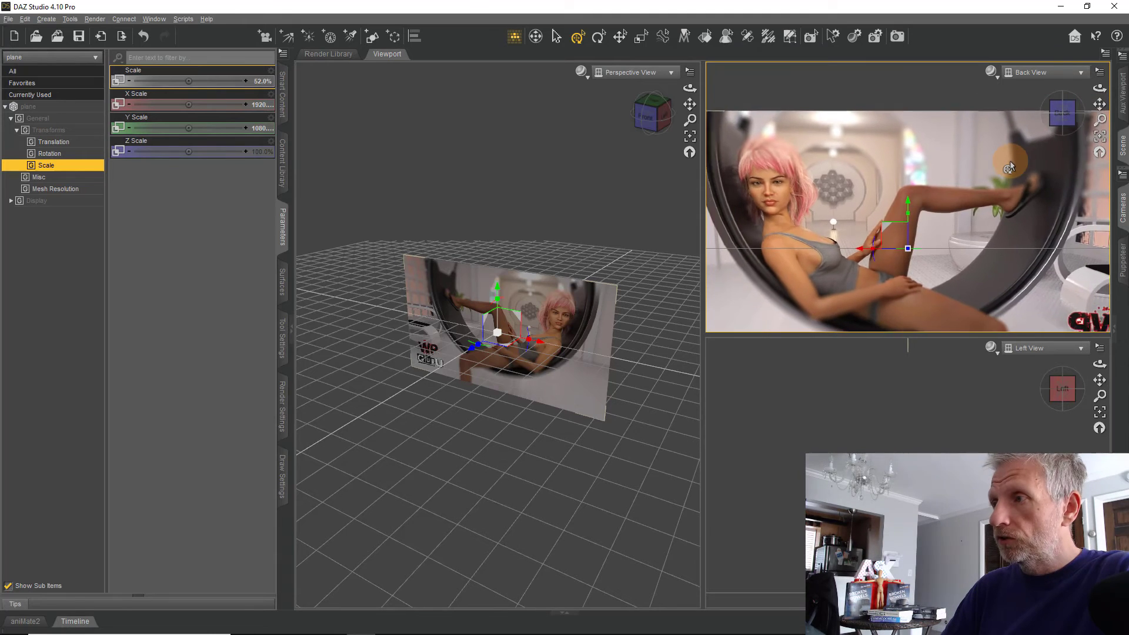
scroll(1011, 168, "down", 2)
scroll(1010, 167, "down", 1)
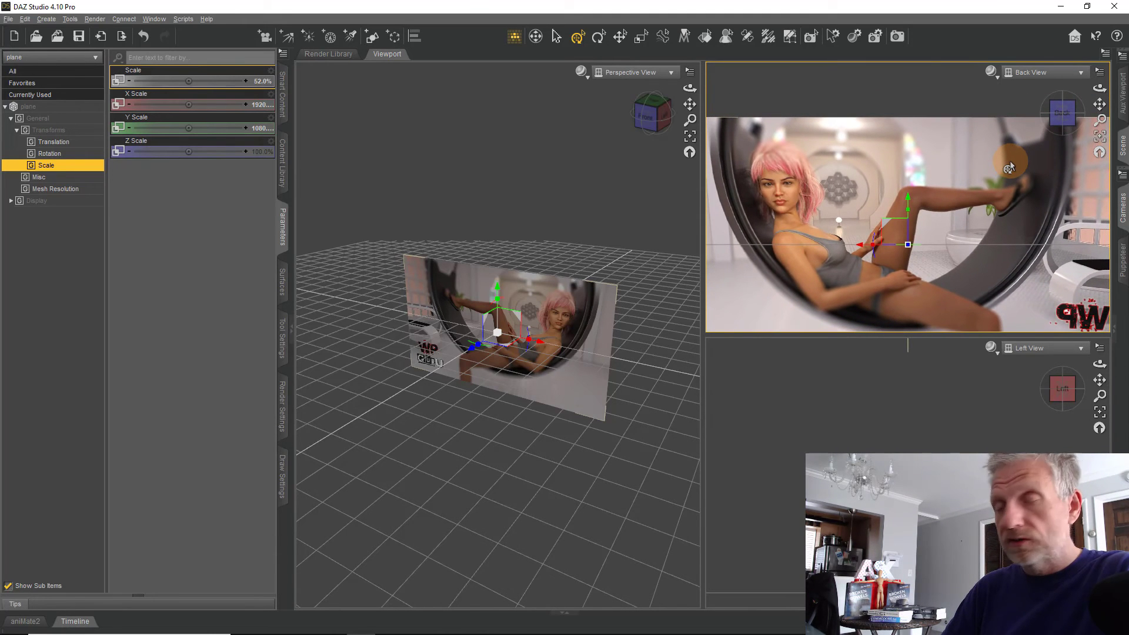
left_click(1033, 73)
left_click(1031, 92)
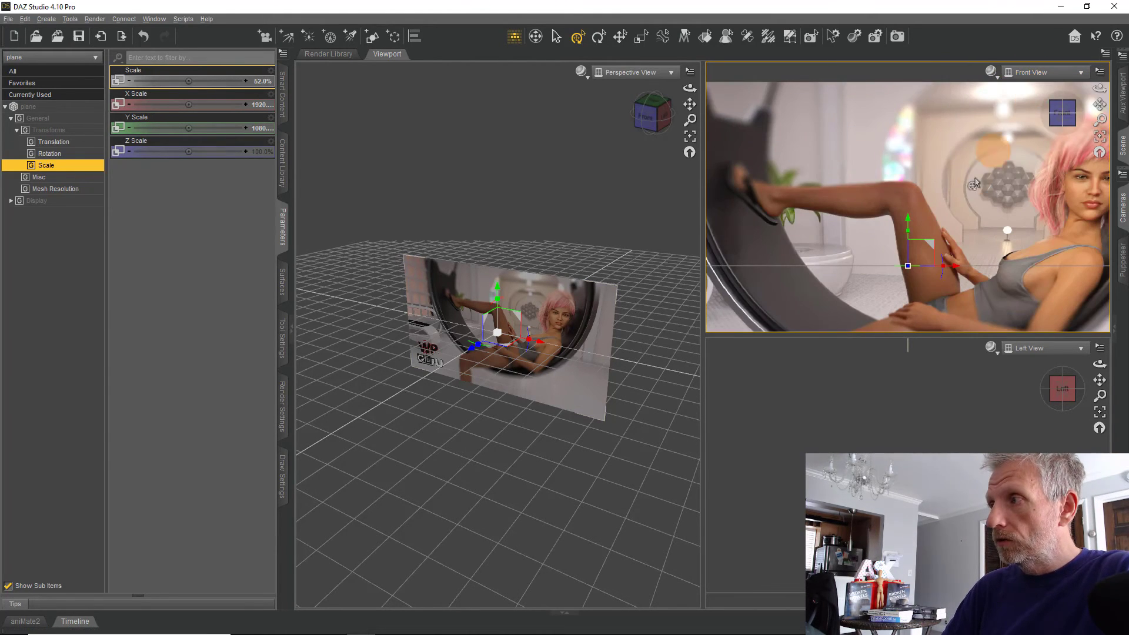
scroll(940, 207, "down", 1)
scroll(940, 207, "down", 2)
scroll(944, 212, "down", 2)
scroll(947, 220, "down", 1)
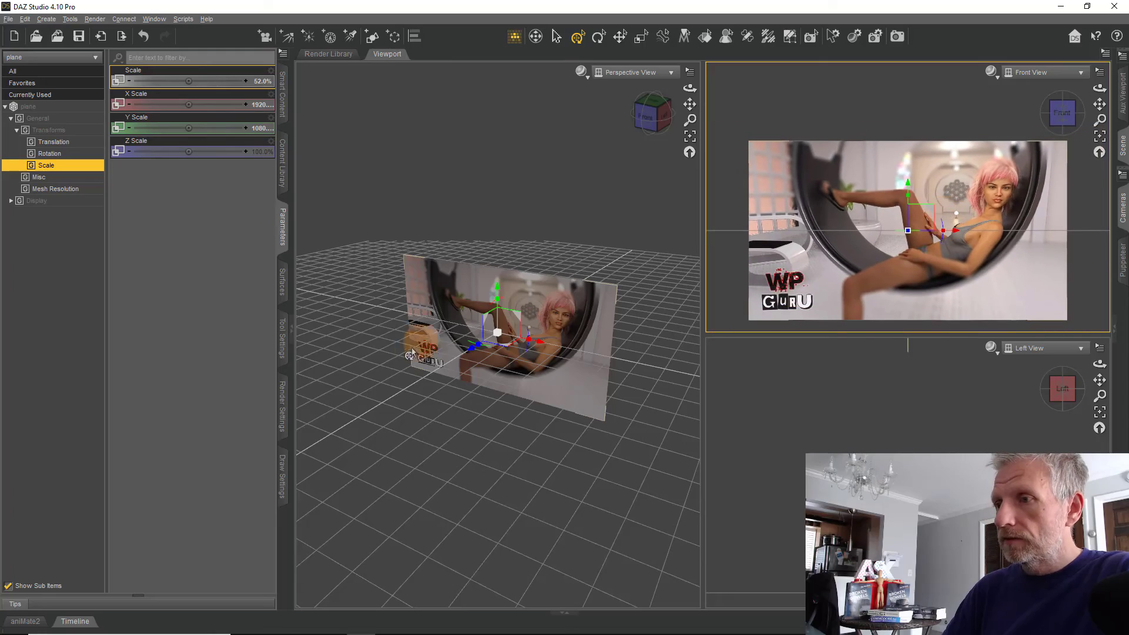
left_click_drag(499, 369, 499, 335, "alt")
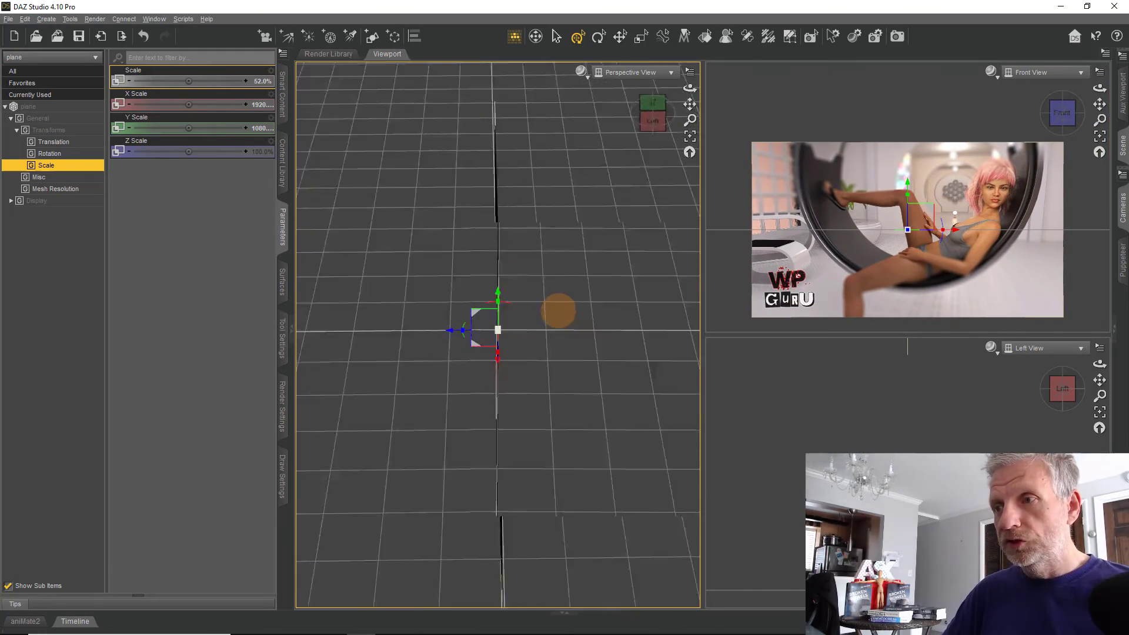
left_click_drag(561, 304, 561, 305, "alt")
scroll(842, 220, "up", 3)
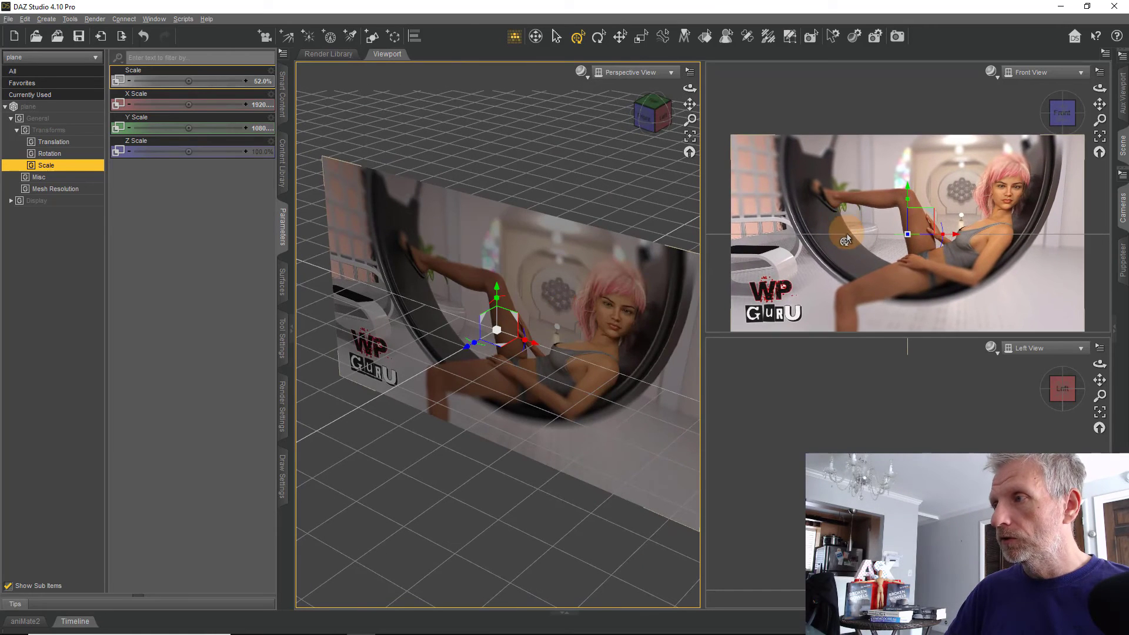
scroll(565, 308, "down", 3)
scroll(849, 240, "up", 2)
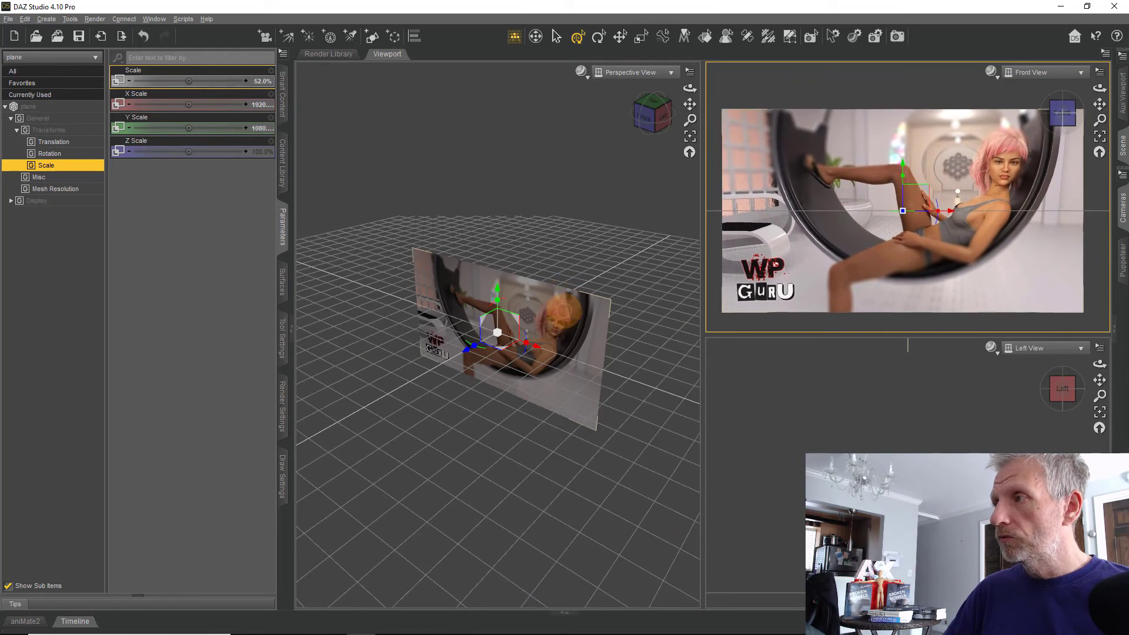
scroll(884, 255, "up", 2)
scroll(883, 255, "up", 2)
scroll(883, 255, "down", 3)
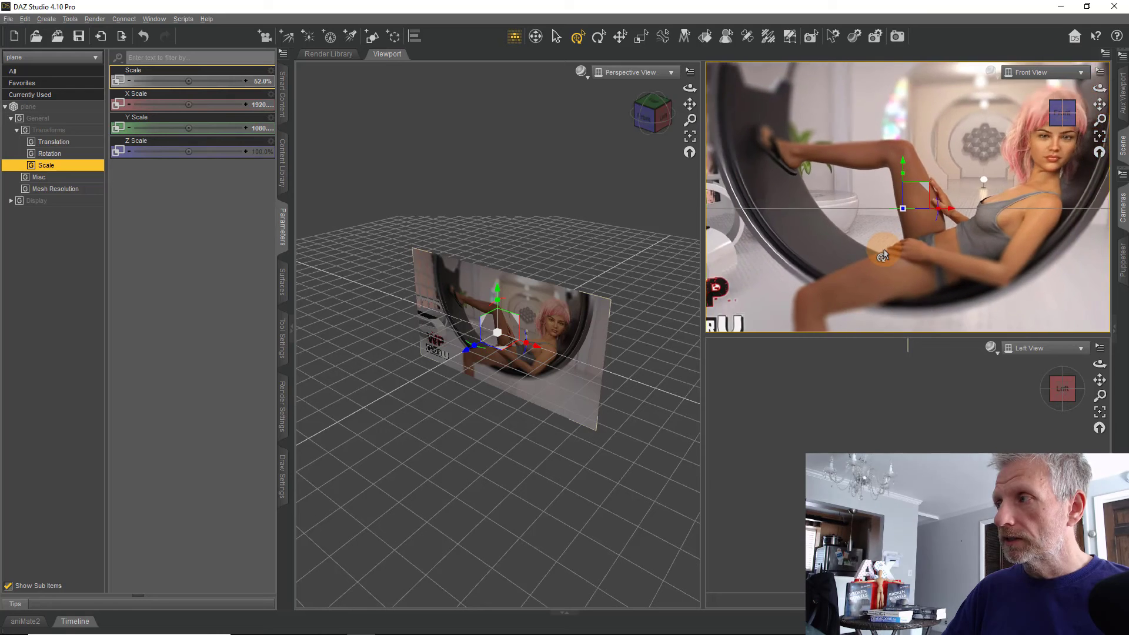
scroll(884, 255, "up", 4)
scroll(883, 255, "down", 2)
scroll(883, 256, "down", 3)
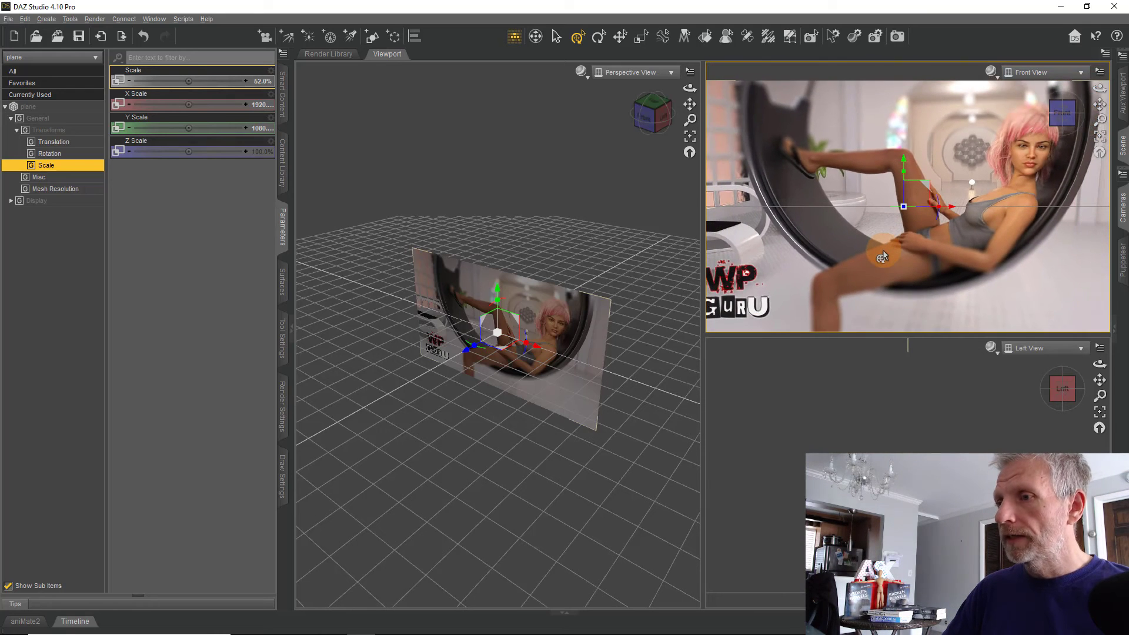
scroll(854, 260, "down", 1)
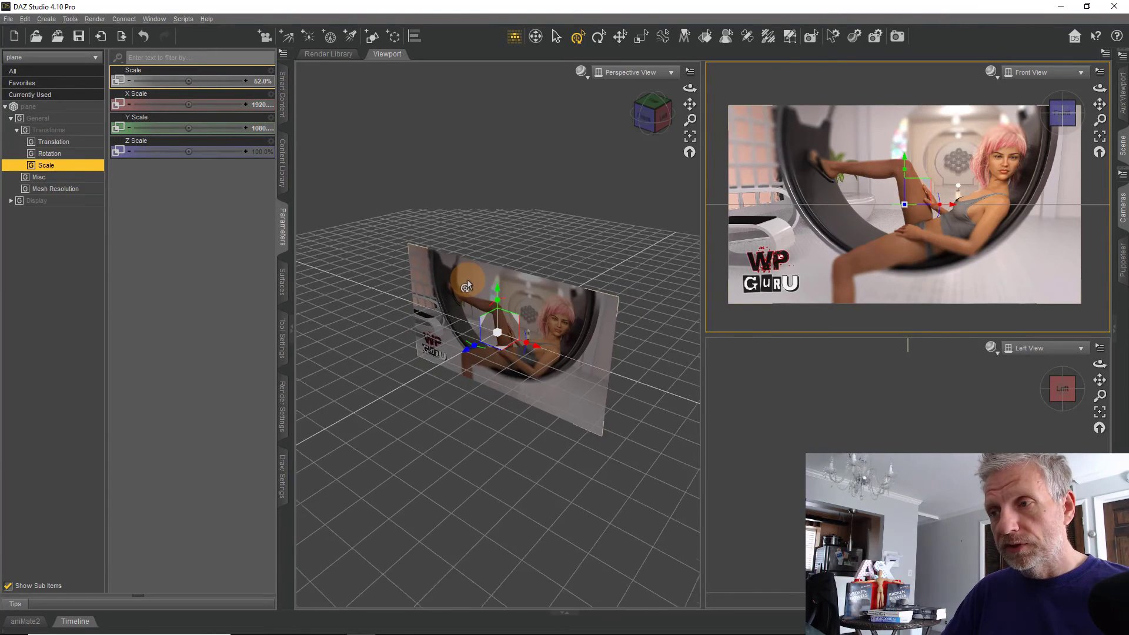
scroll(427, 327, "up", 2)
scroll(488, 296, "up", 2)
scroll(495, 293, "up", 4)
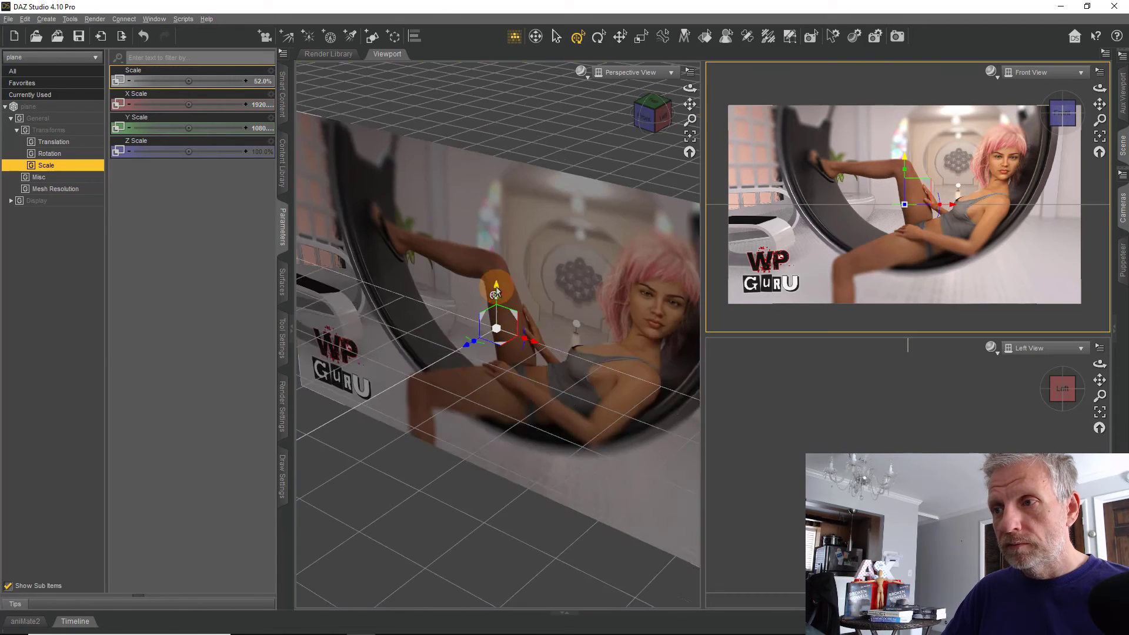
scroll(503, 257, "up", 1)
scroll(506, 226, "down", 2)
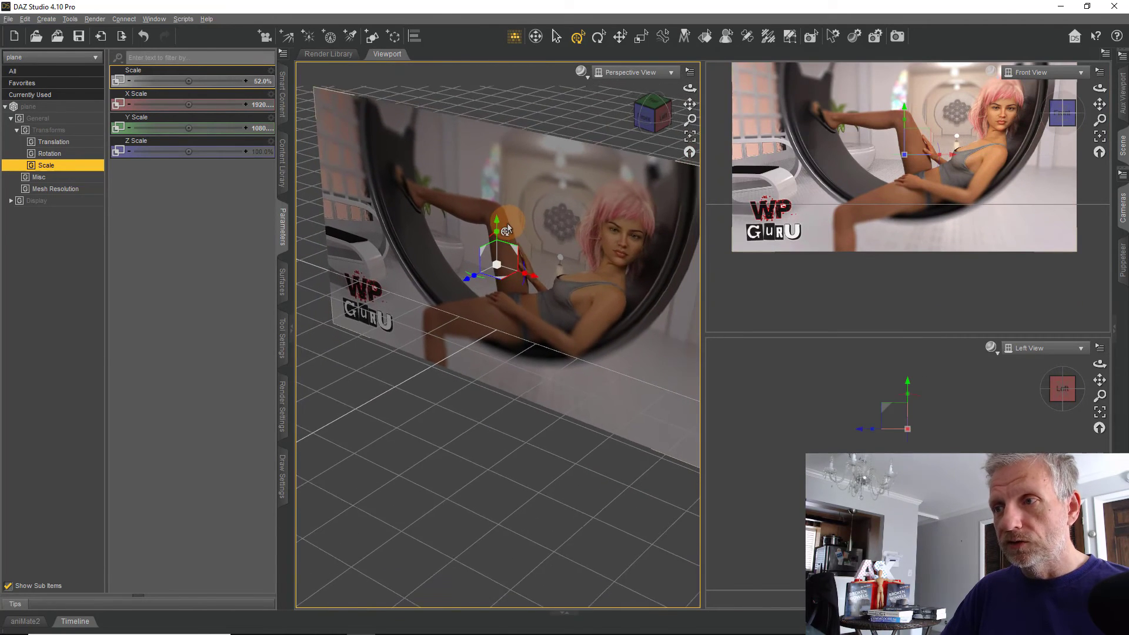
- Drag the plane up along Y, re-orbit the Perspective View, and make Front View active
mouse_move(497, 231)
left_mouse_down()
mouse_move(496, 208)
mouse_move(500, 281)
mouse_move(495, 195)
left_mouse_up()
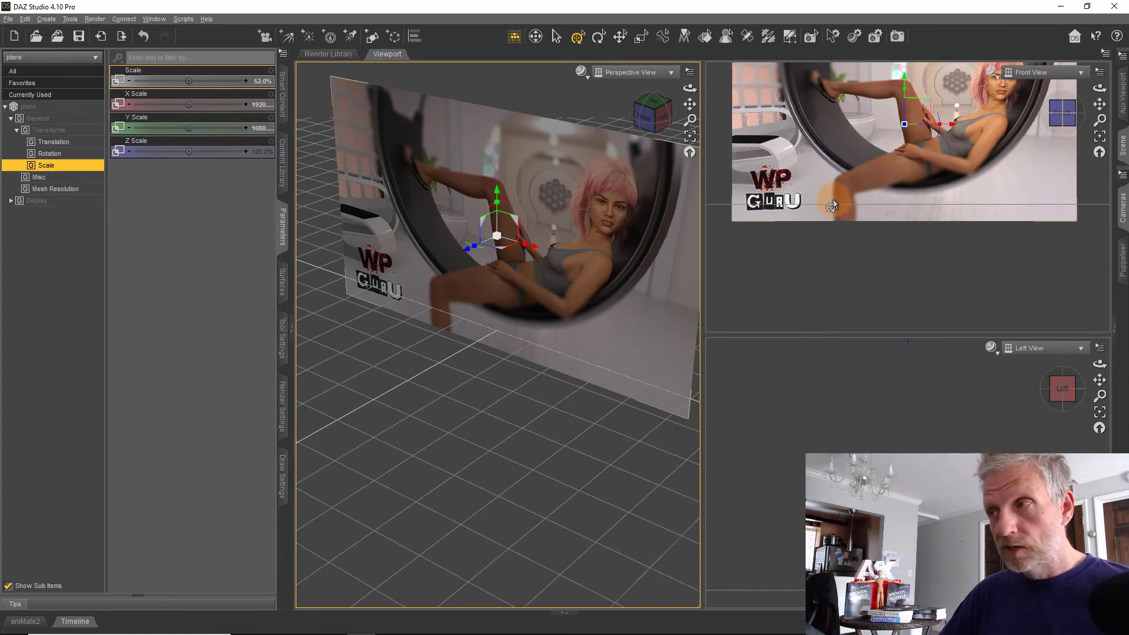
left_click_drag(435, 228, 477, 259, "alt")
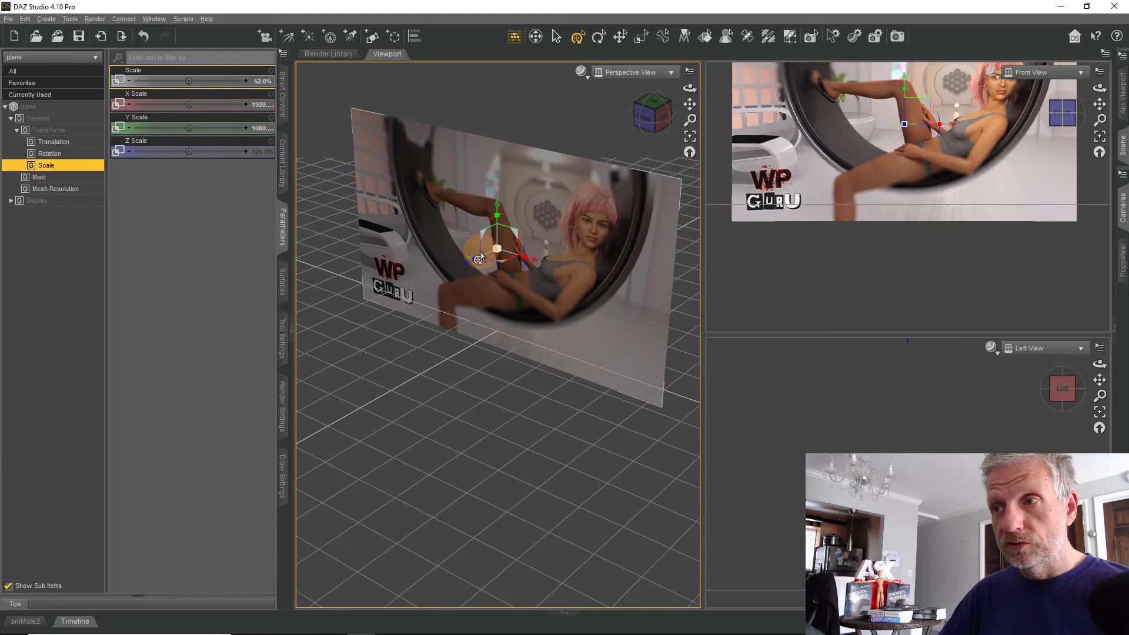
left_click(819, 186)
scroll(834, 182, "up", 2)
scroll(842, 179, "up", 2)
scroll(852, 177, "up", 1)
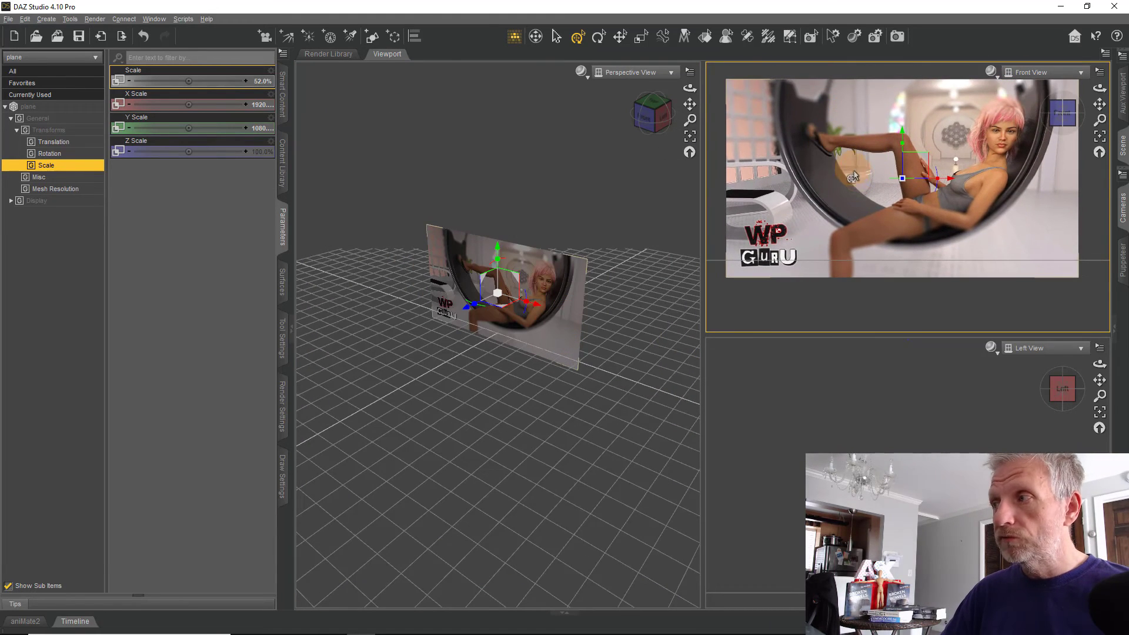